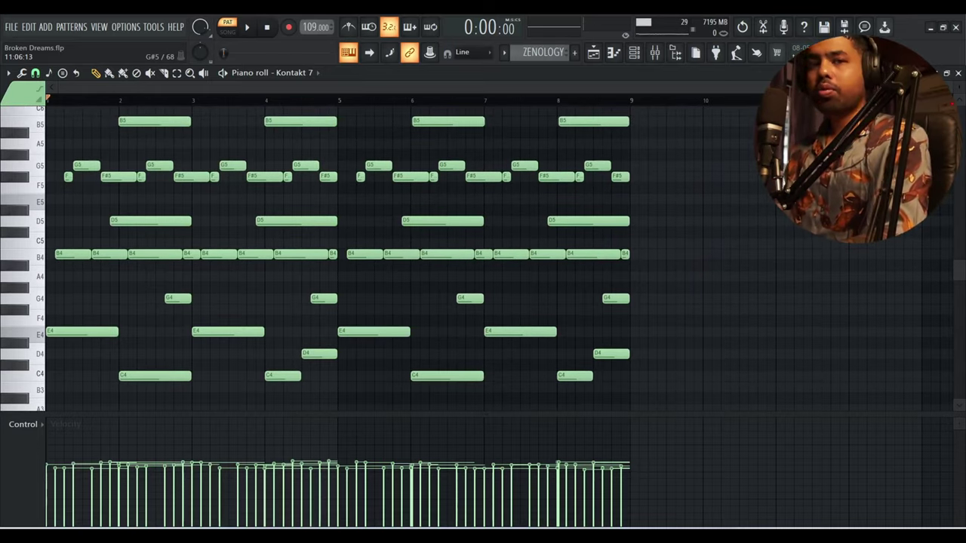
# - Play back the example eight-bar guitar melody from the start and stop it
pyautogui.press('space')
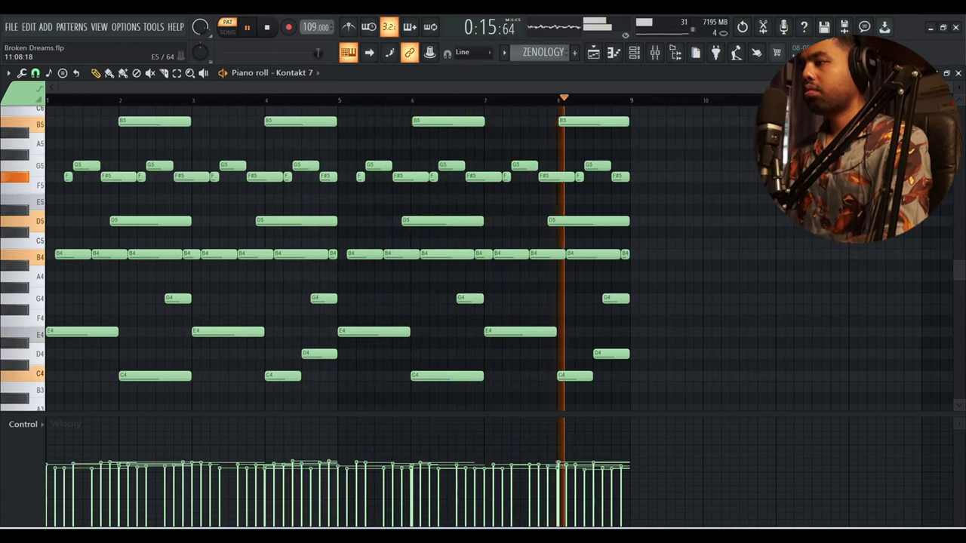
pyautogui.press('space')
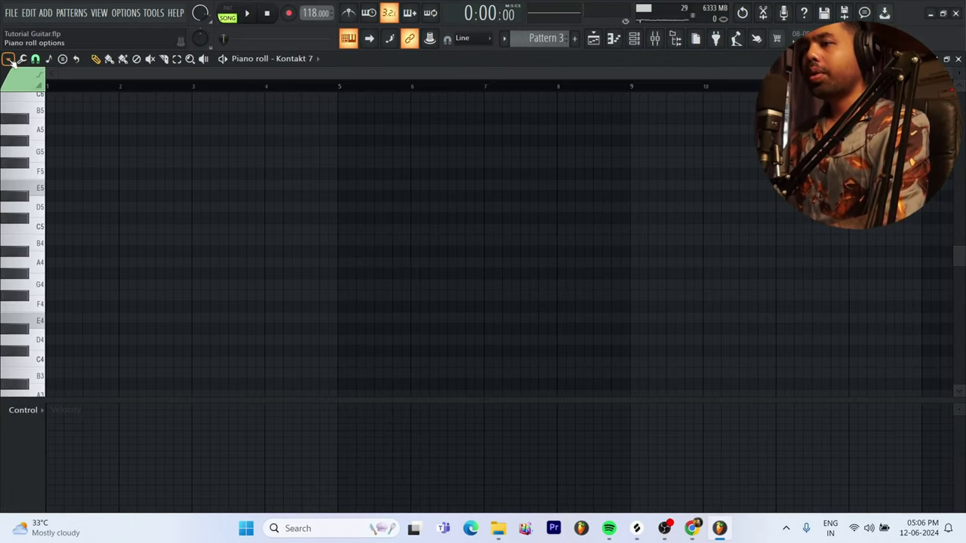
# - Check the root note and scale chosen for the piano roll's scale highlighting
pyautogui.click(9, 59)
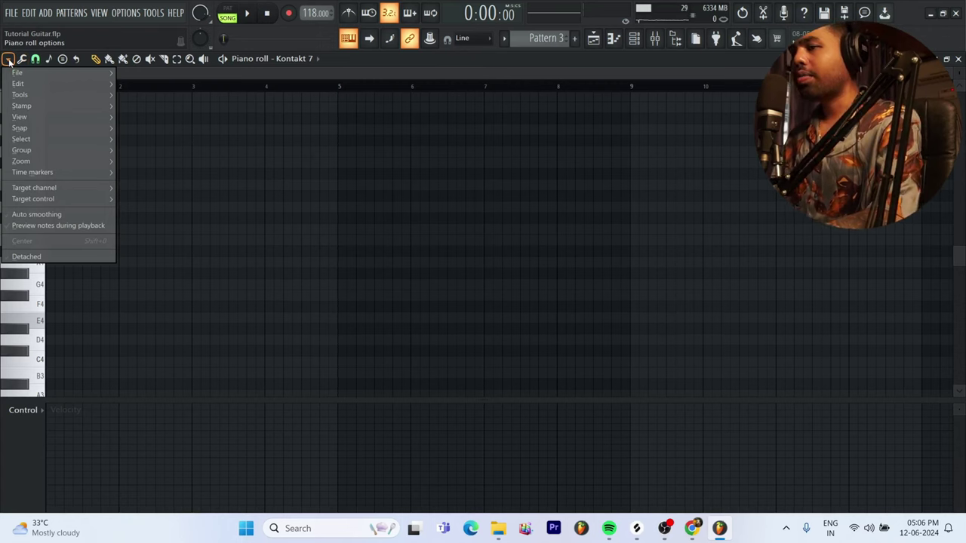
pyautogui.moveTo(21, 119)
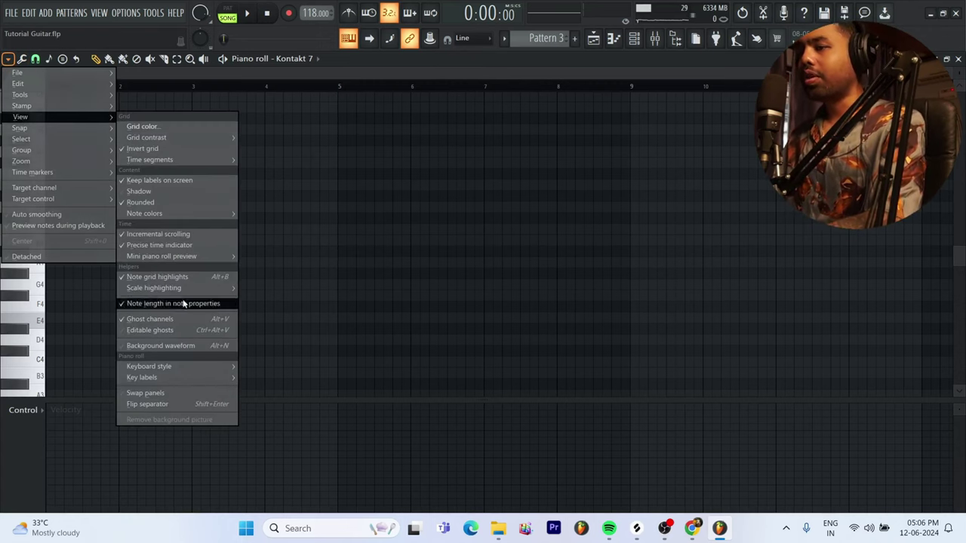
pyautogui.moveTo(179, 289)
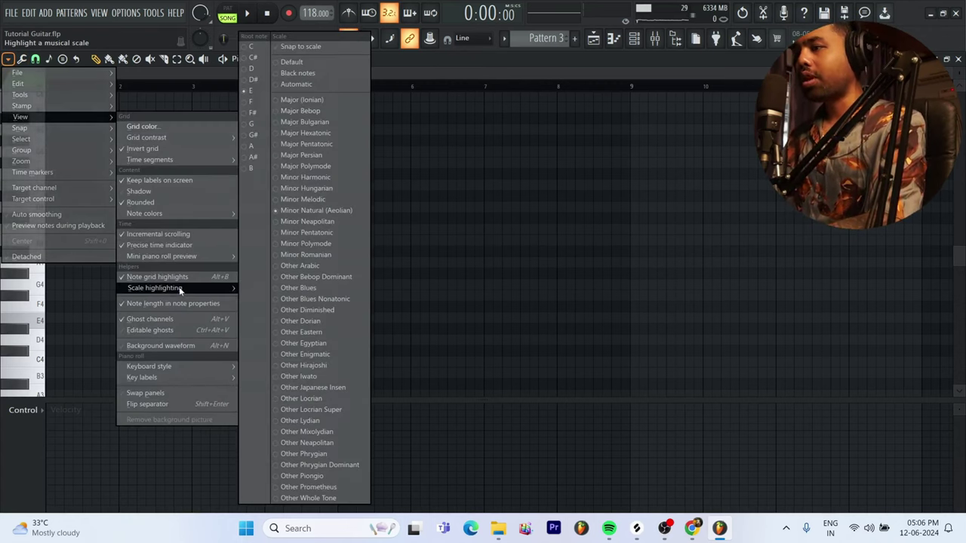
pyautogui.click(457, 79)
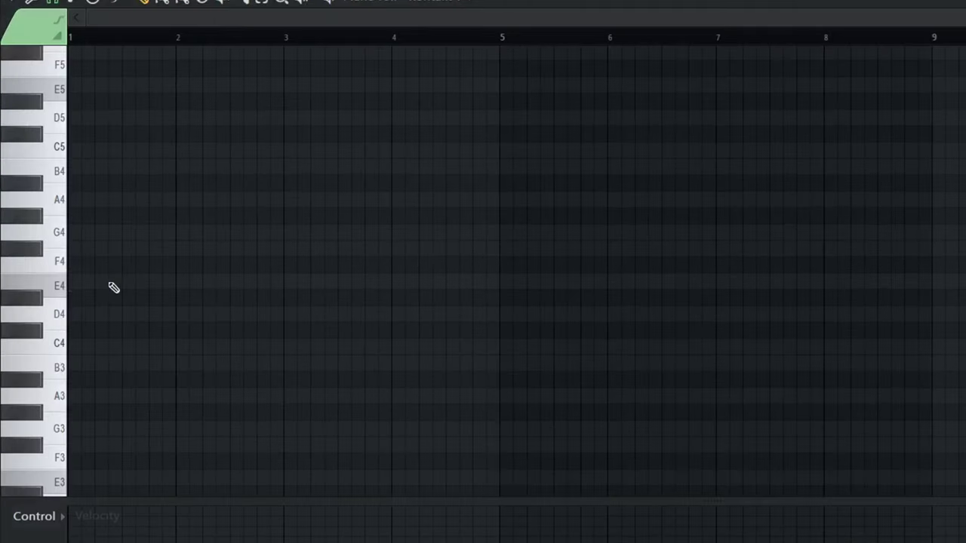
# - Place staggered two-bar E4, G4 and B4 notes from bar 1 with short start offsets, and play them back
pyautogui.click(151, 232)
pyautogui.click(98, 167)
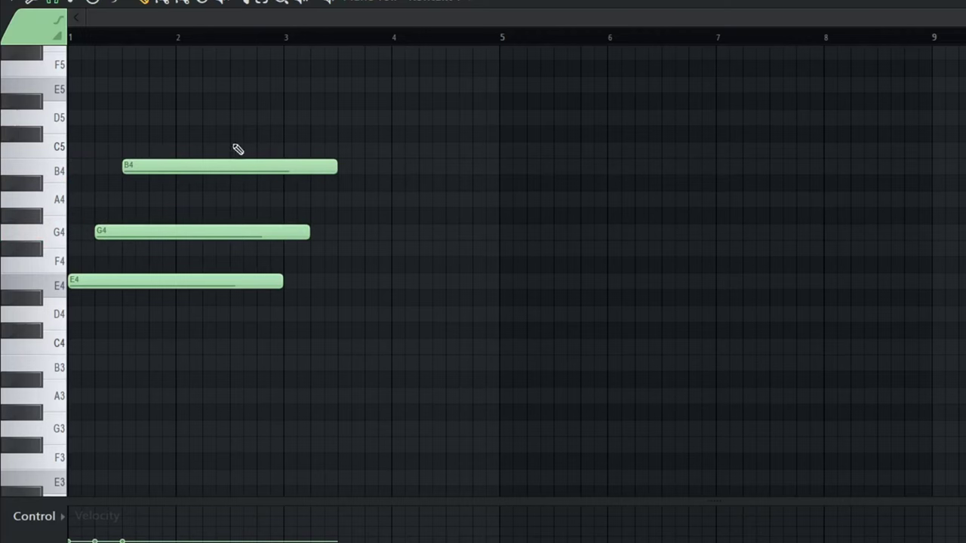
pyautogui.moveTo(159, 231); pyautogui.dragTo(146, 232)
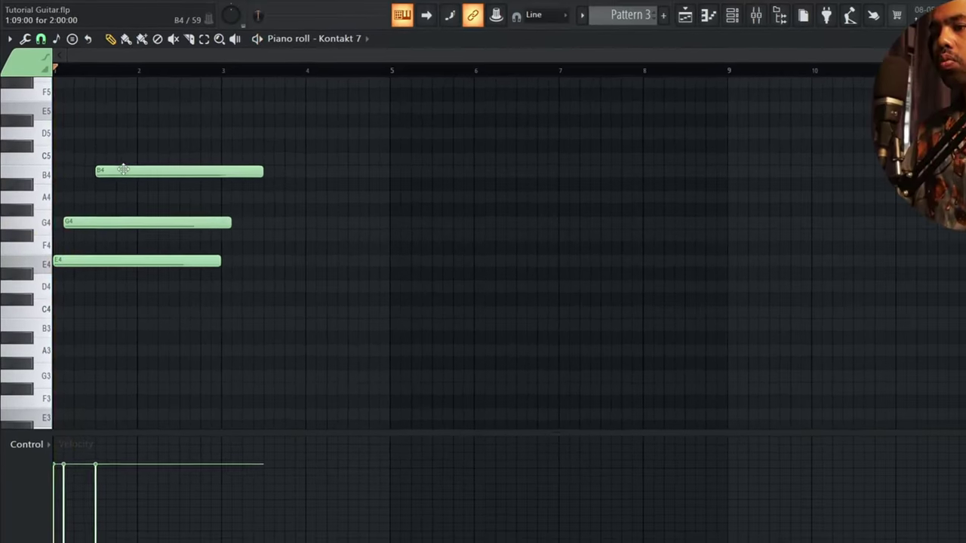
pyautogui.press('space')
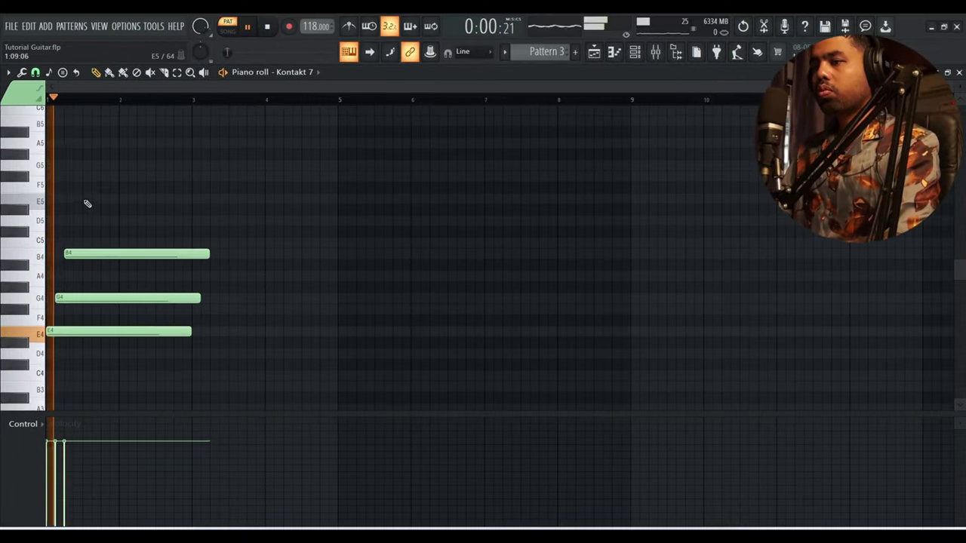
# - Add short E5, F#5 and E5 melody notes above the chord in bar 1, following the start of B4
pyautogui.click(93, 197)
pyautogui.press('space')
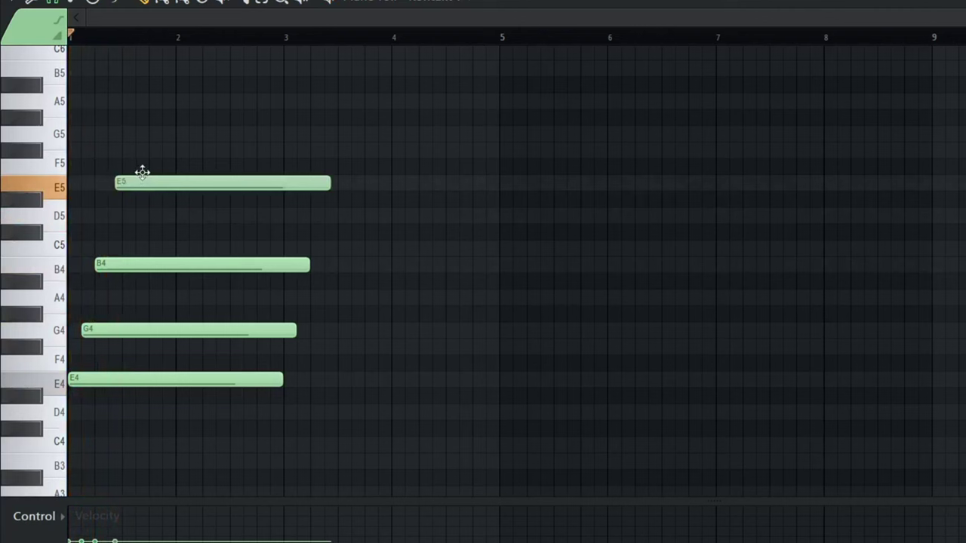
pyautogui.moveTo(94, 196); pyautogui.dragTo(93, 183)
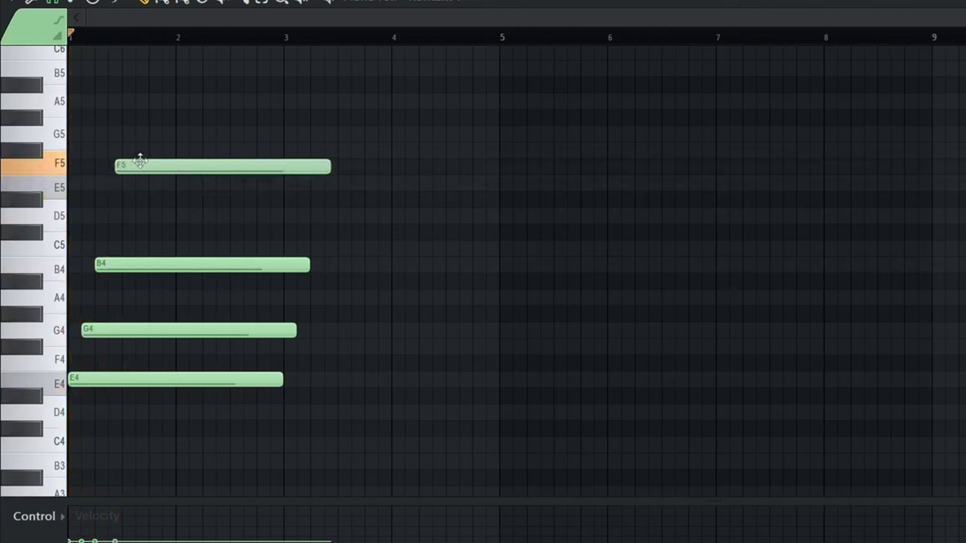
pyautogui.moveTo(139, 161); pyautogui.dragTo(138, 143)
pyautogui.press('space')
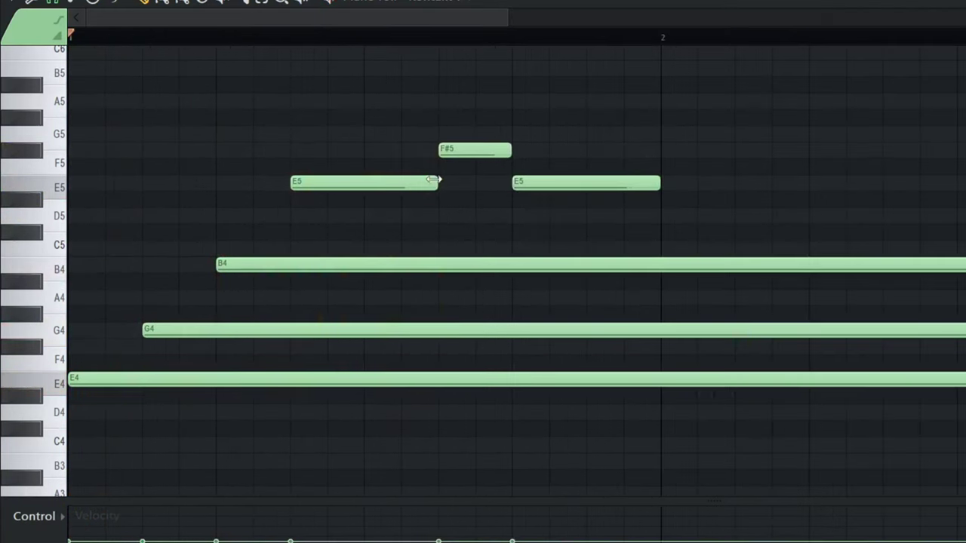
# - Shift the second E5 two steps later and lengthen F#5 to four steps so it meets that note, checking by playback
pyautogui.press('space')
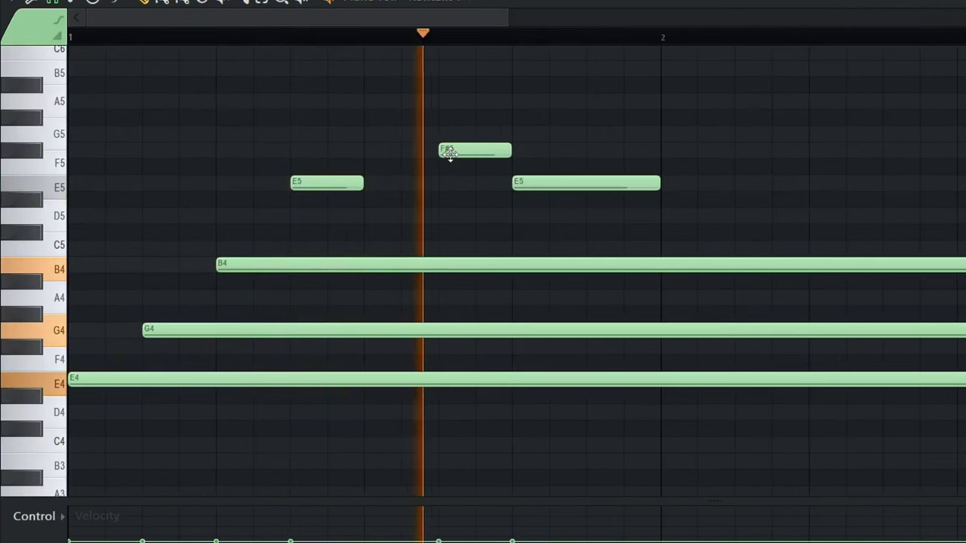
pyautogui.press('space')
pyautogui.press('space')
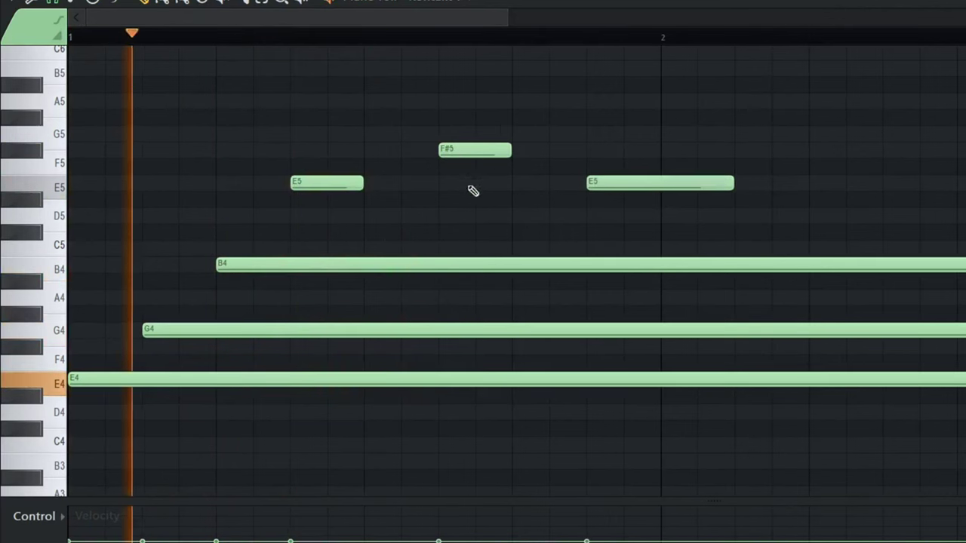
pyautogui.moveTo(510, 151); pyautogui.dragTo(581, 151)
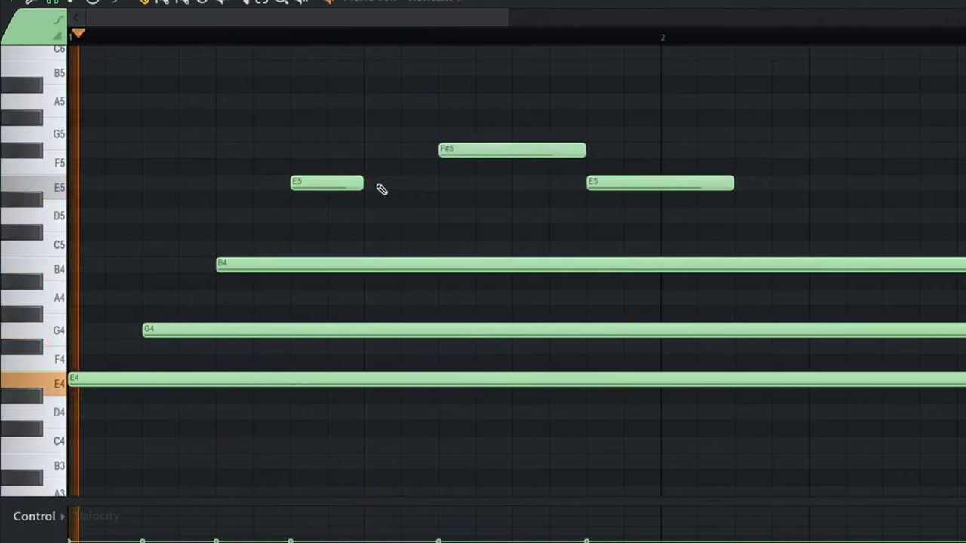
pyautogui.moveTo(361, 184); pyautogui.dragTo(452, 184)
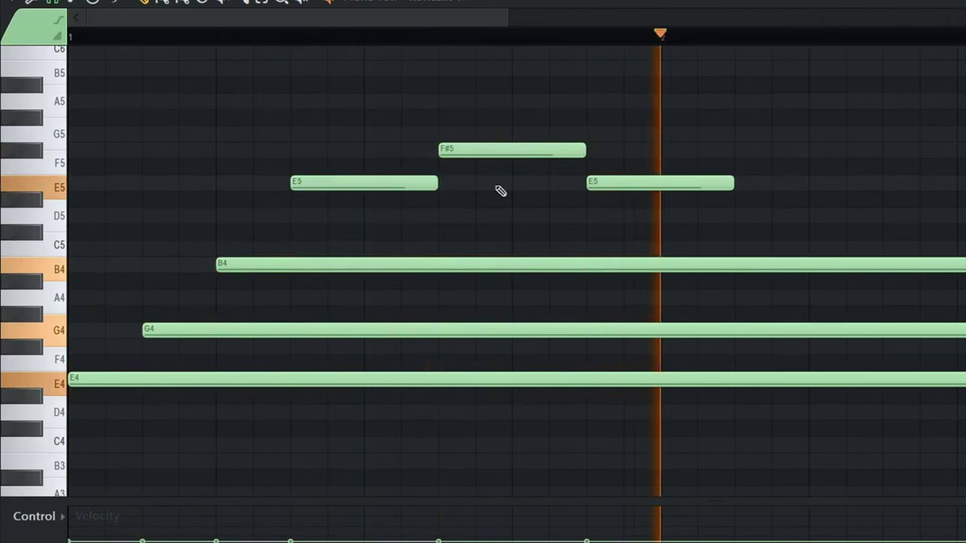
# - Trim the notes to fit bar 1, with E4 one bar long and G4 and B4 three steps each, and duplicate them into bar 2
pyautogui.moveTo(506, 17); pyautogui.dragTo(965, 16)
pyautogui.scroll(-2, 569, 221)
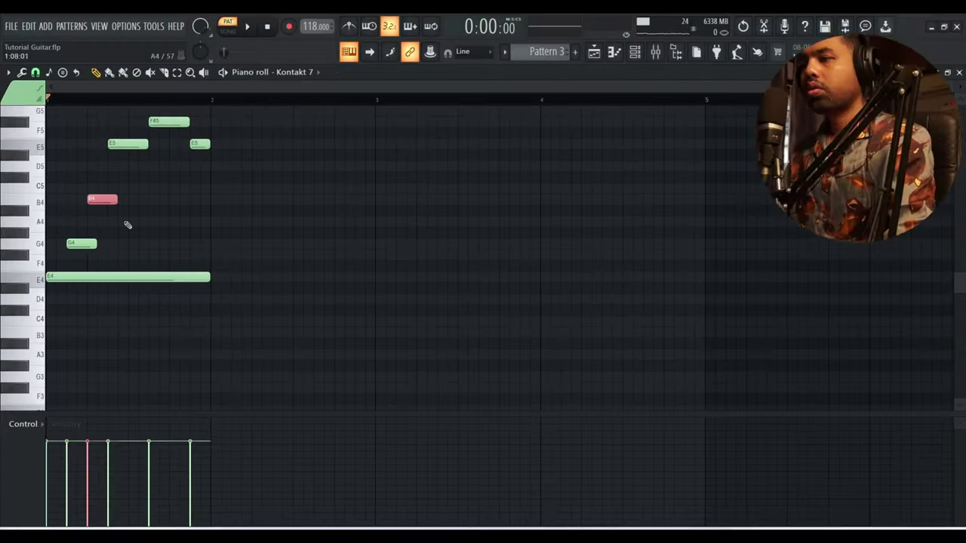
pyautogui.moveTo(224, 317); pyautogui.dragTo(62, 106)
pyautogui.hotkey('ctrl', 'b')
# - Replace bar 2's bass with a half-bar C4 followed by a half-bar D4, and play the phrase
pyautogui.moveTo(251, 289); pyautogui.dragTo(251, 334)
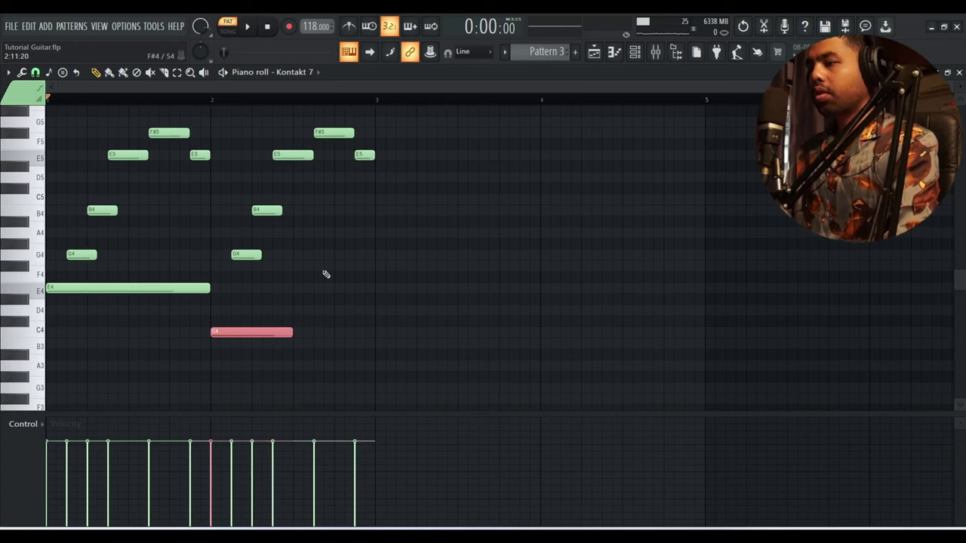
pyautogui.press('space')
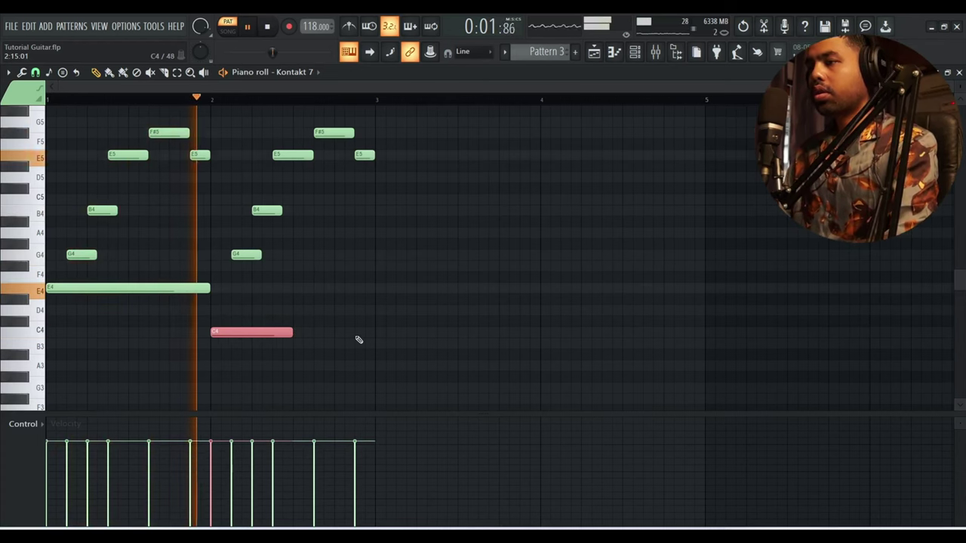
pyautogui.press('space')
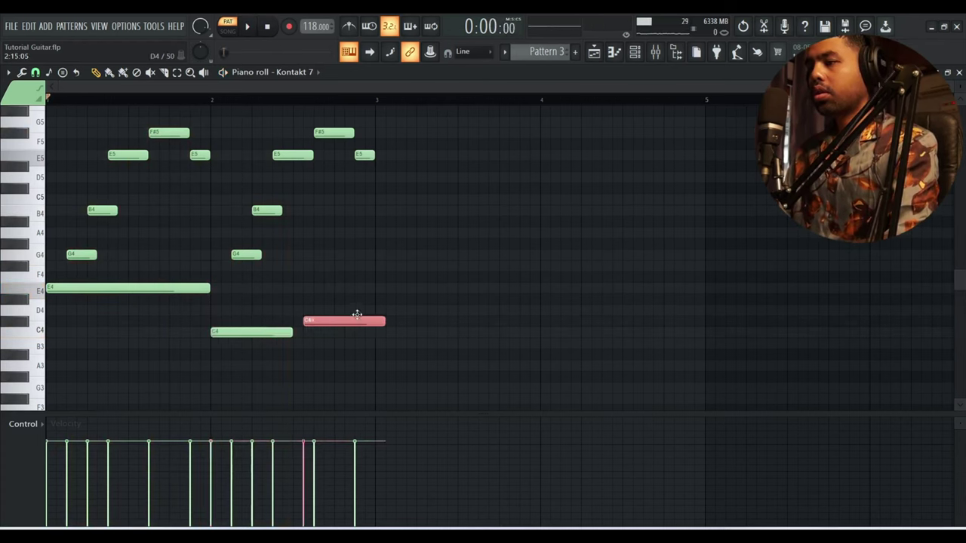
pyautogui.press('space')
pyautogui.scroll(3, 392, 339)
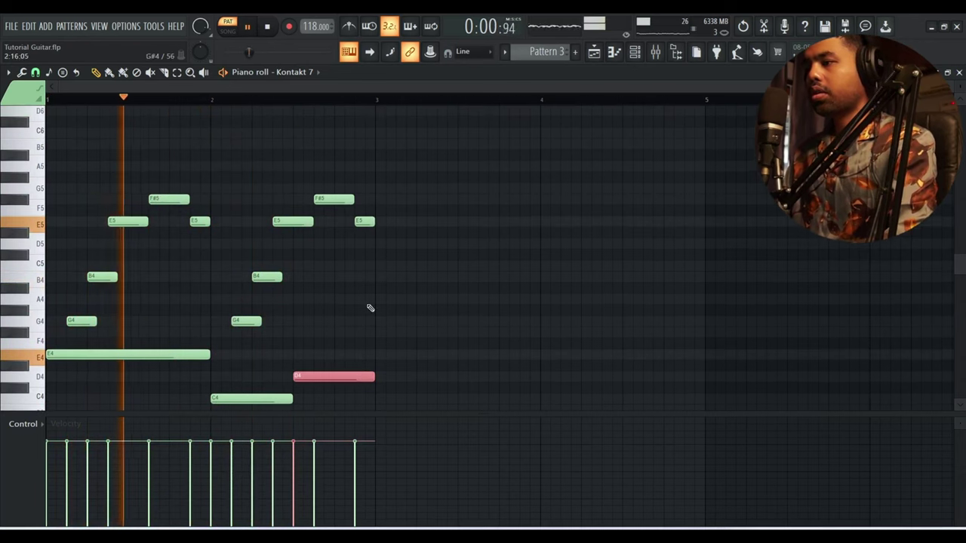
# - Lengthen both G4 notes to six steps, bar 1's B4 to eight steps and bar 2's B4 to four steps
pyautogui.scroll(-3, 372, 319)
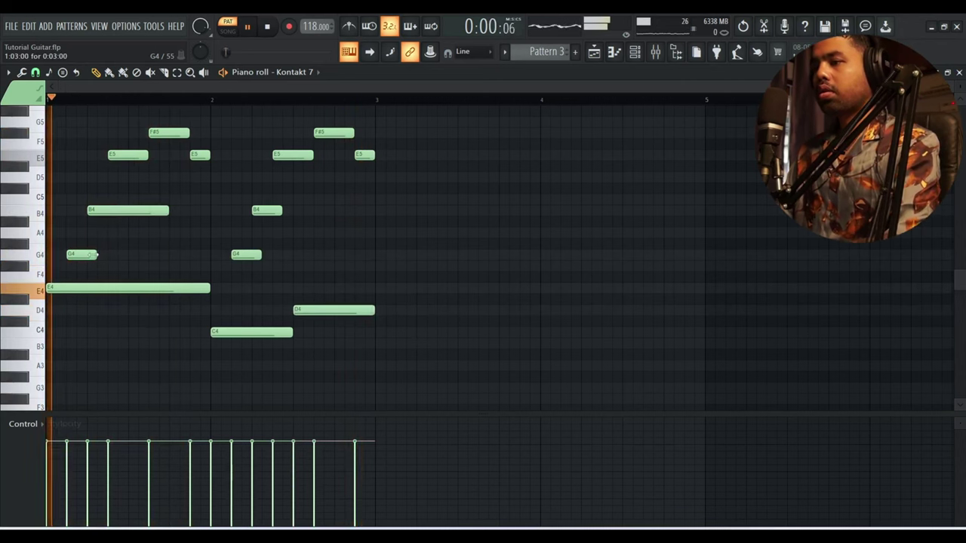
pyautogui.press('space')
pyautogui.moveTo(93, 254); pyautogui.dragTo(143, 254)
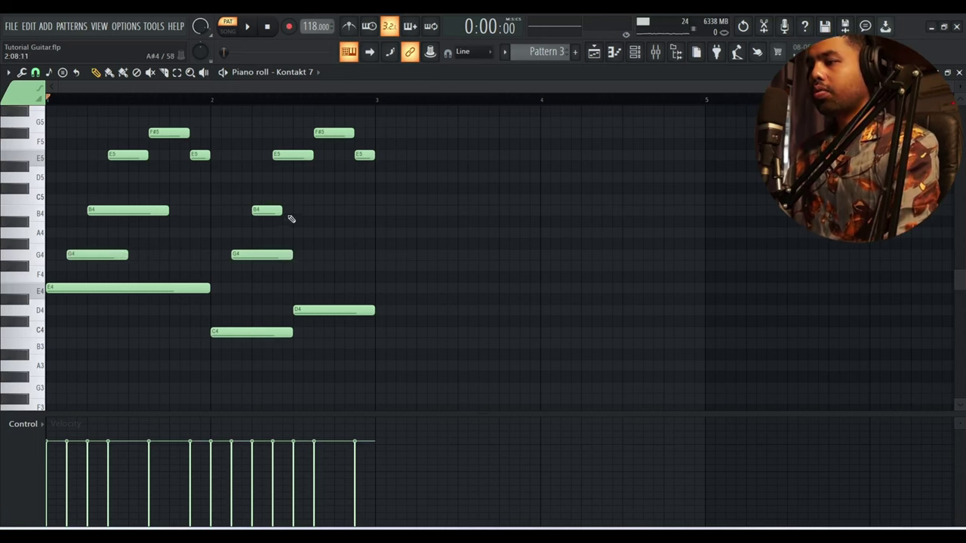
pyautogui.moveTo(319, 214); pyautogui.dragTo(339, 214)
pyautogui.press('space')
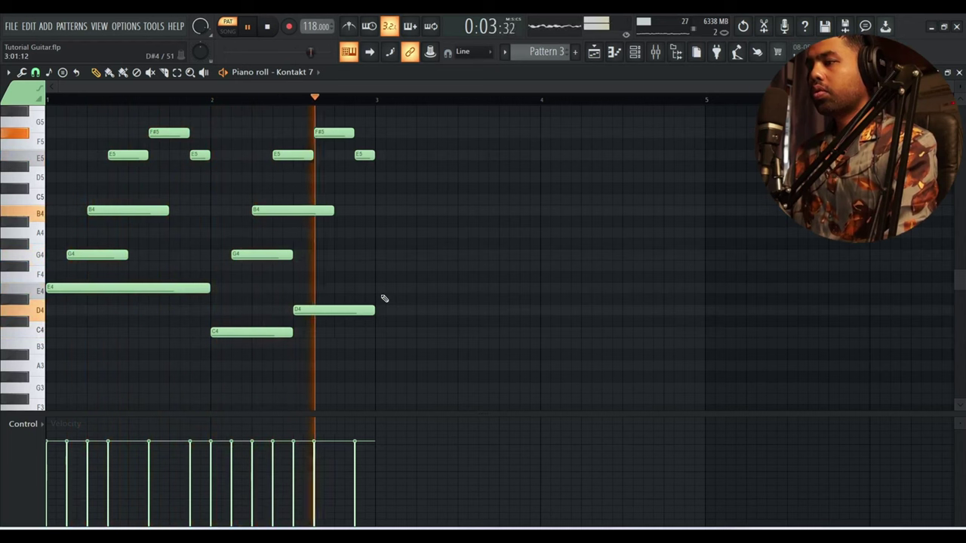
pyautogui.moveTo(332, 210); pyautogui.dragTo(293, 211)
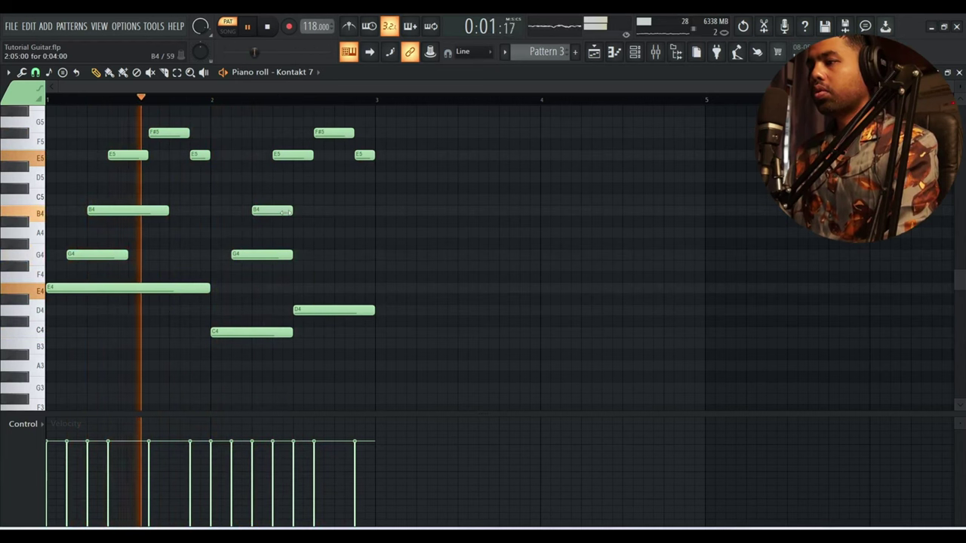
# - Add a four-step D5 note starting just after the D4 bass note in bar 2, and listen to the phrase
pyautogui.click(301, 178)
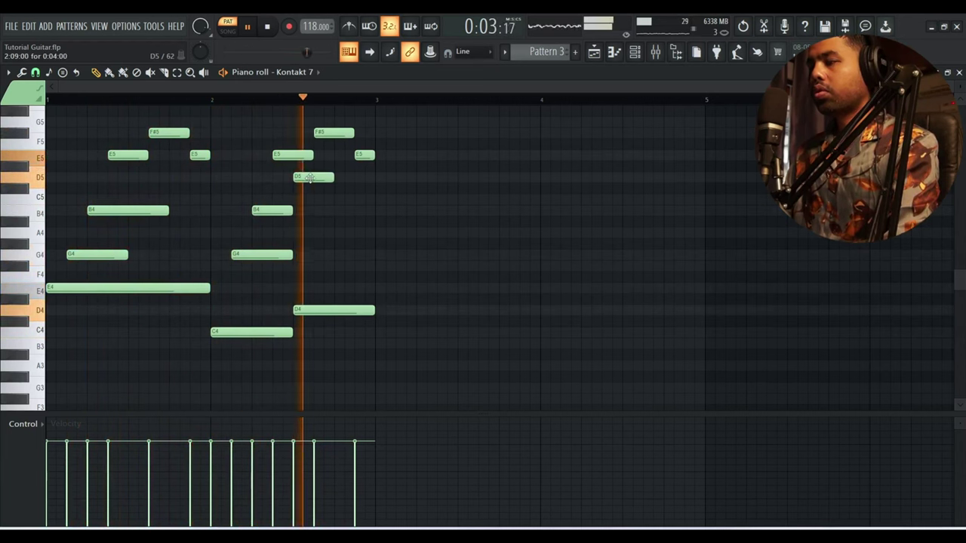
pyautogui.moveTo(325, 176); pyautogui.dragTo(354, 178)
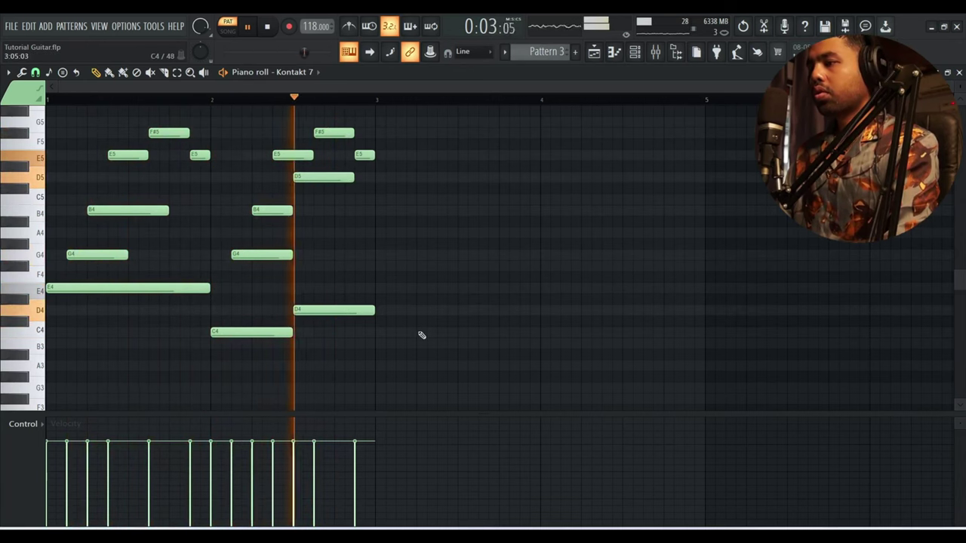
pyautogui.press('space')
pyautogui.press('space')
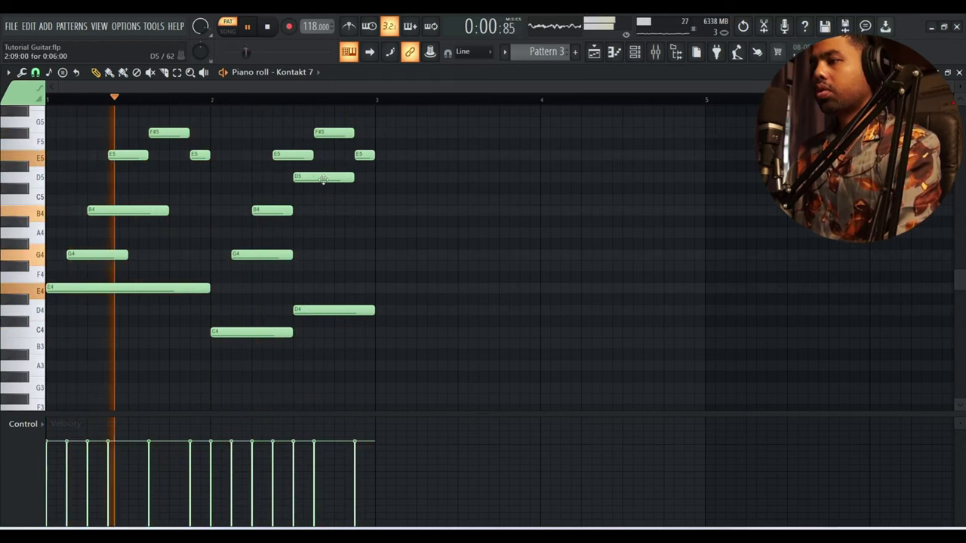
pyautogui.press('space')
# - Duplicate the two-bar phrase into bars 3 and 4, and raise the final E5 of bar 4 to G5
pyautogui.hotkey('ctrl', 'b')
pyautogui.scroll(1, 556, 322)
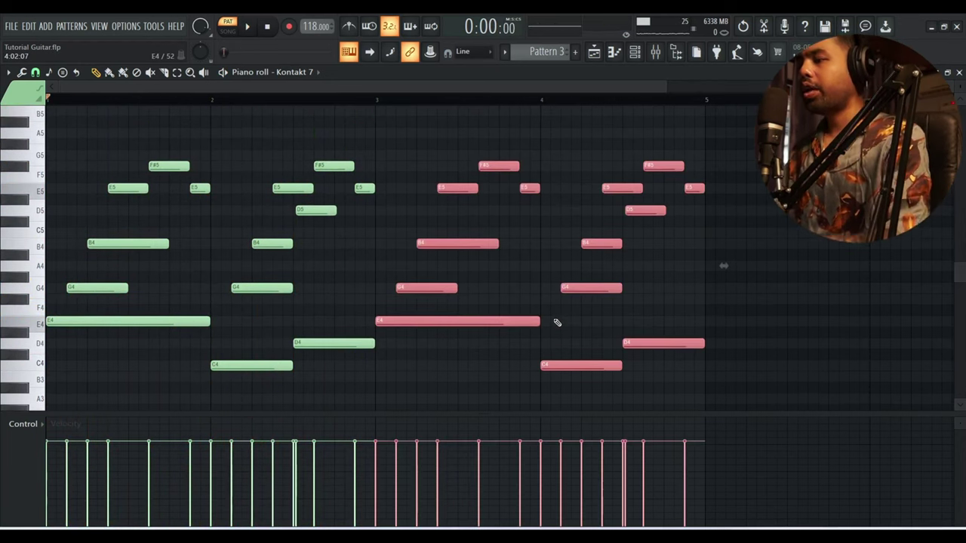
pyautogui.click(700, 190)
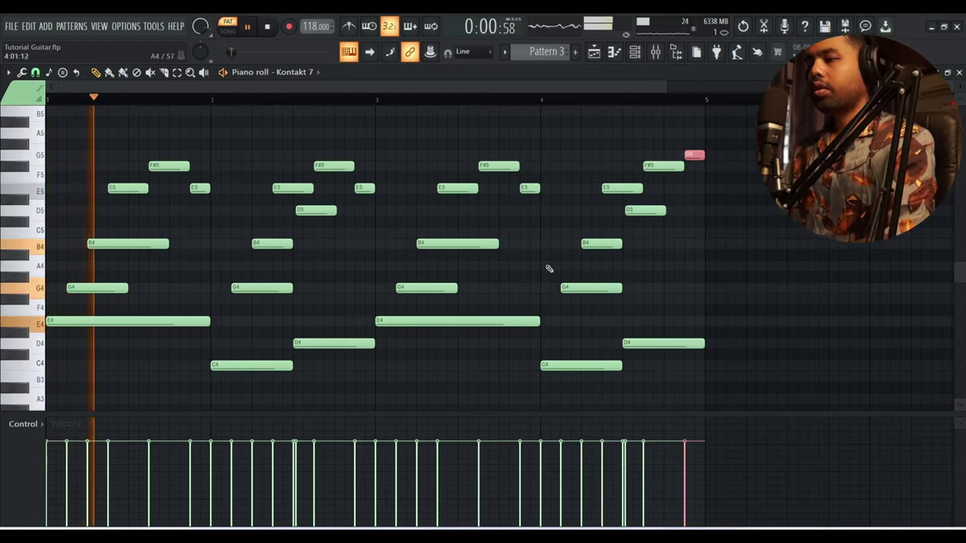
# - Play back the four-bar melody and review its notes
pyautogui.moveTo(667, 87); pyautogui.dragTo(752, 82)
pyautogui.scroll(-3, 708, 242)
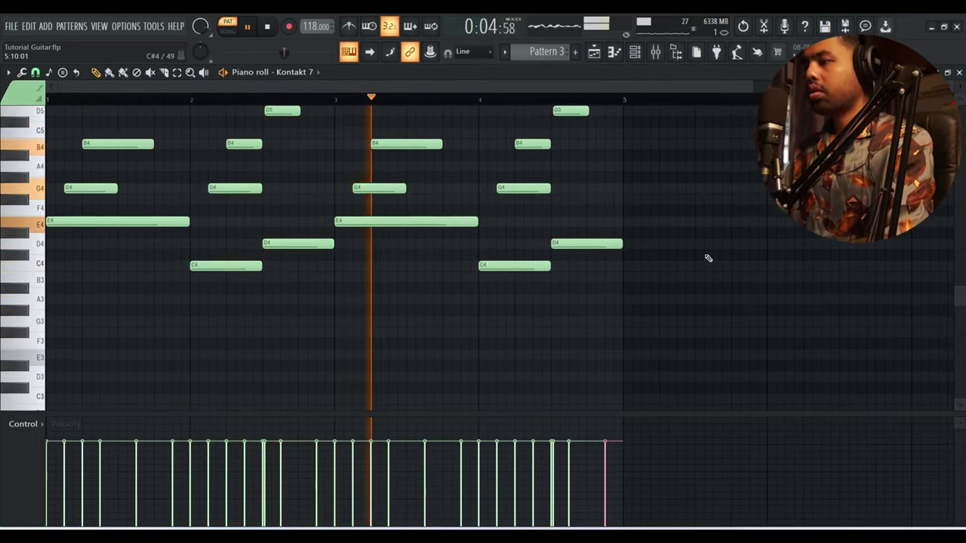
pyautogui.scroll(3, 708, 258)
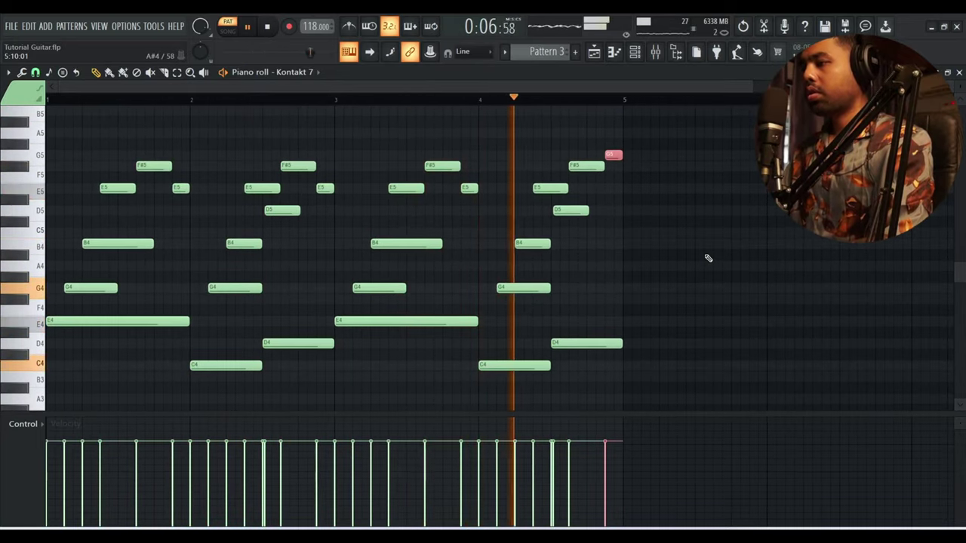
pyautogui.press('space')
# - Select all notes of the four-bar melody and duplicate them into bars 5 to 8
pyautogui.hotkey('ctrl', 'a')
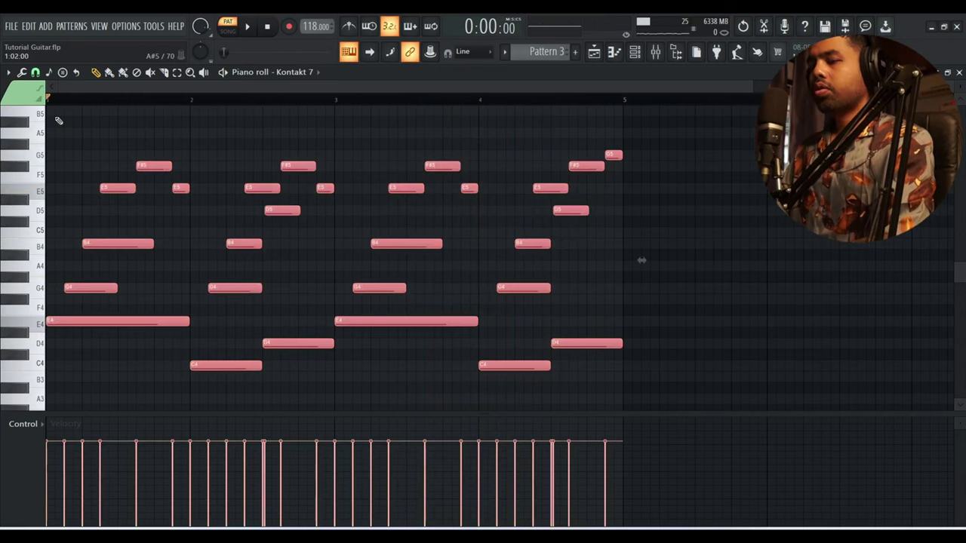
pyautogui.hotkey('ctrl', 'b')
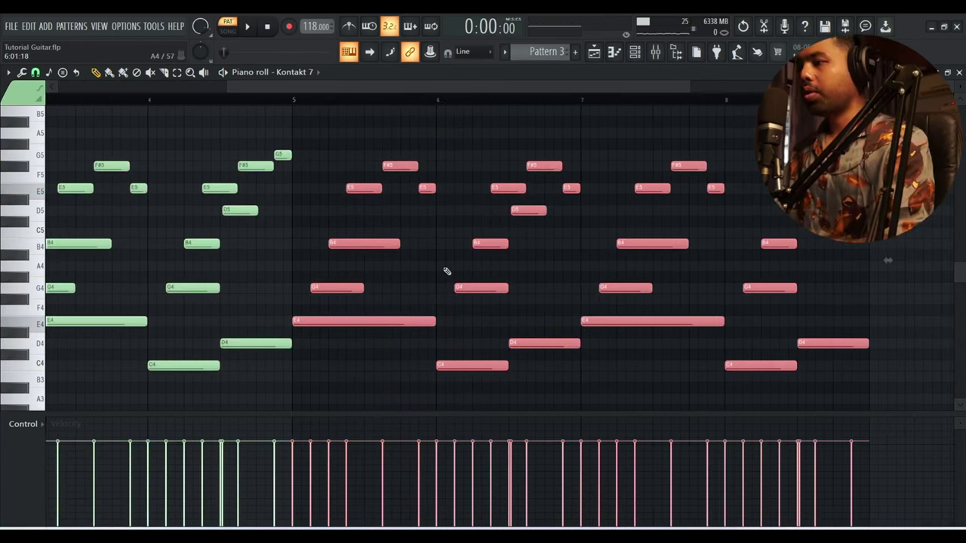
pyautogui.scroll(4, 446, 271)
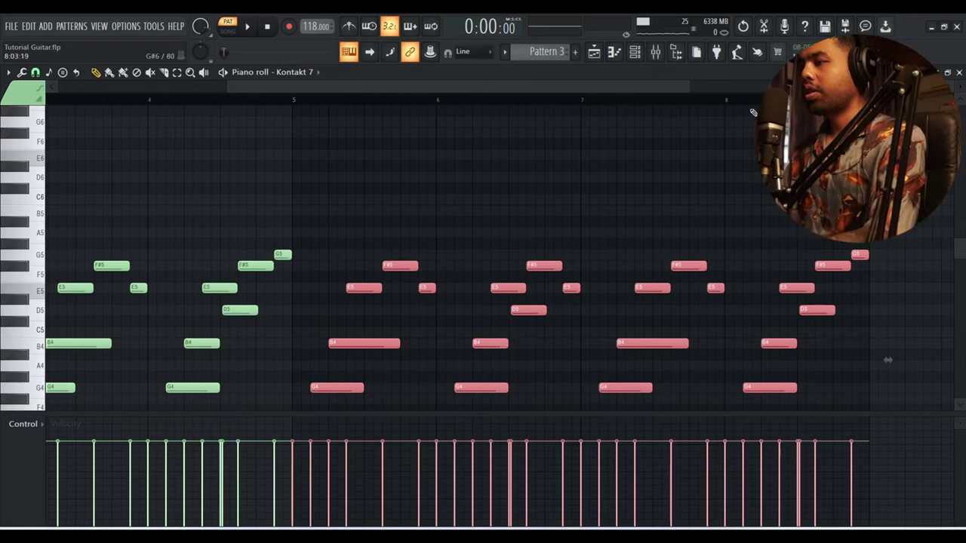
# - Add eight-step E6, D6 and B5 notes as a descending top line above bars 5 and 6 while playing those bars
pyautogui.moveTo(689, 88); pyautogui.dragTo(798, 89)
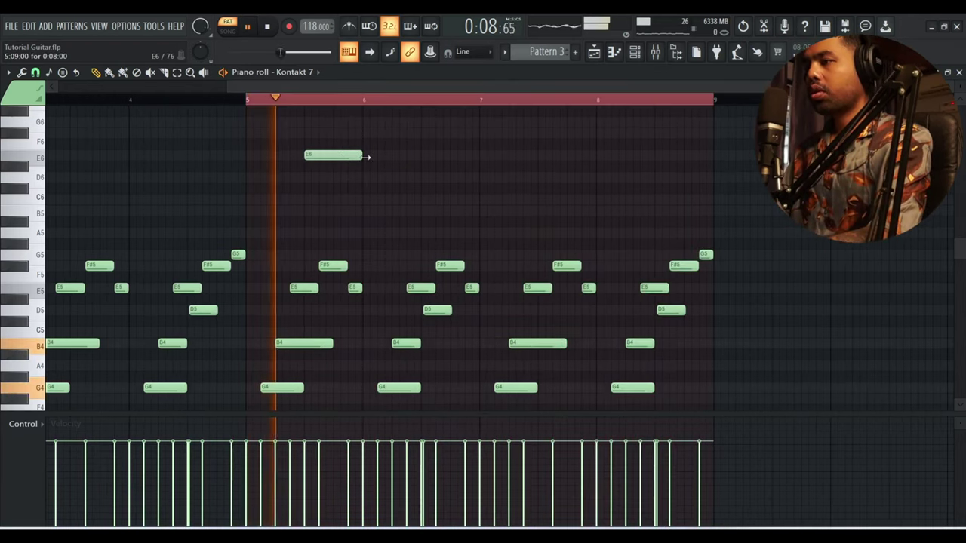
pyautogui.press('space')
pyautogui.press('space')
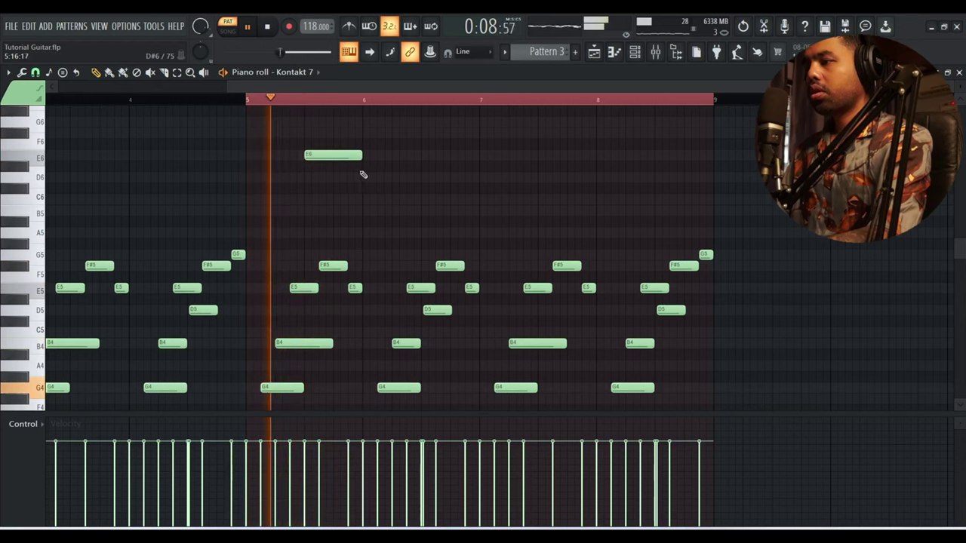
pyautogui.click(368, 177)
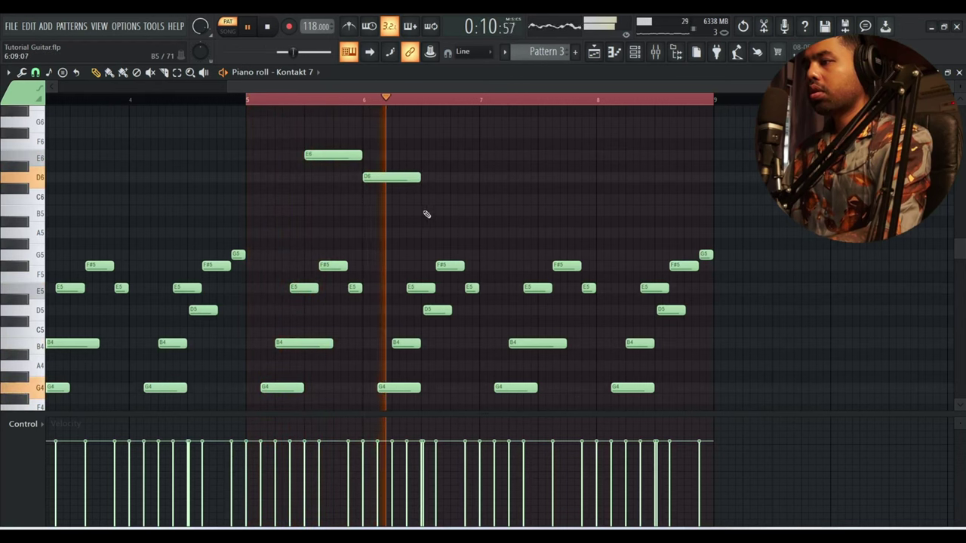
pyautogui.click(425, 210)
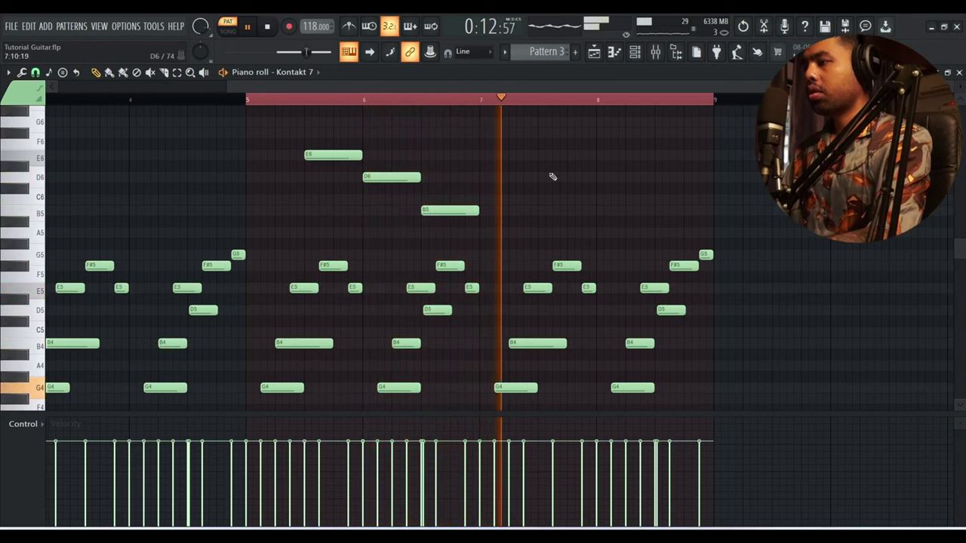
# - Extend the top line over bars 7 and 8 with a six-step E6, two-step F#6, eight-step D6 and eight-step B5
pyautogui.moveTo(537, 155); pyautogui.dragTo(562, 155)
pyautogui.press('space')
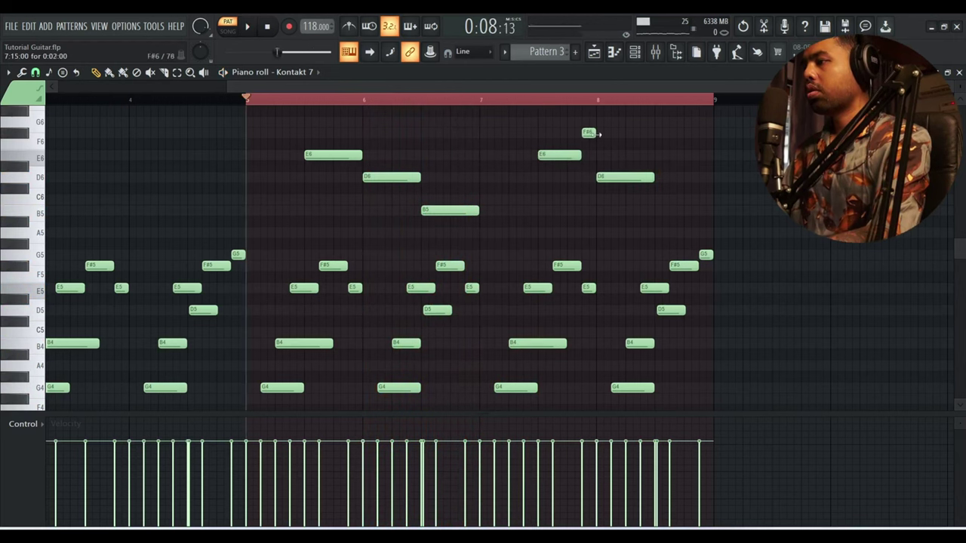
pyautogui.press('space')
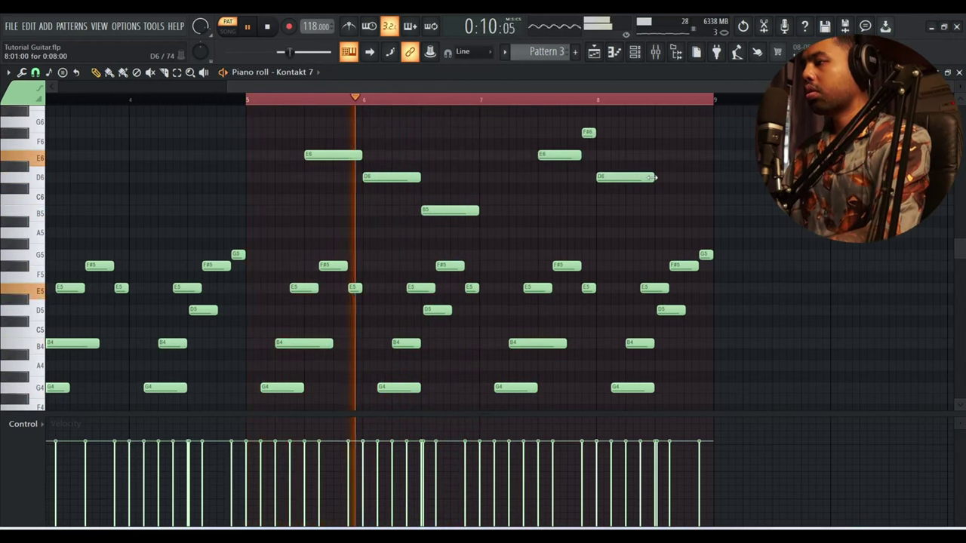
pyautogui.moveTo(657, 196); pyautogui.dragTo(655, 211)
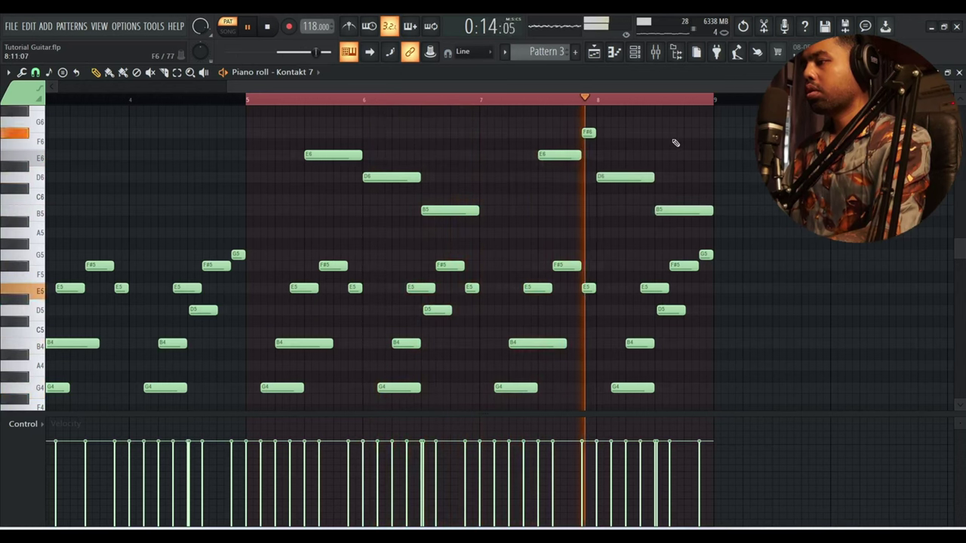
pyautogui.click(704, 178)
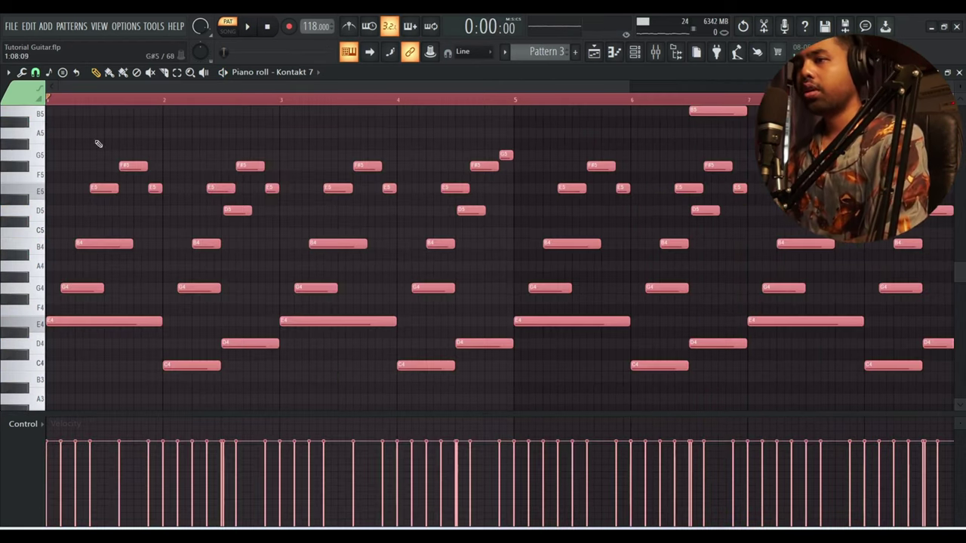
# - Apply the Humanize script with seed 1 to all notes of the eight-bar melody, auditioning it during playback
pyautogui.click(9, 72)
pyautogui.click(23, 73)
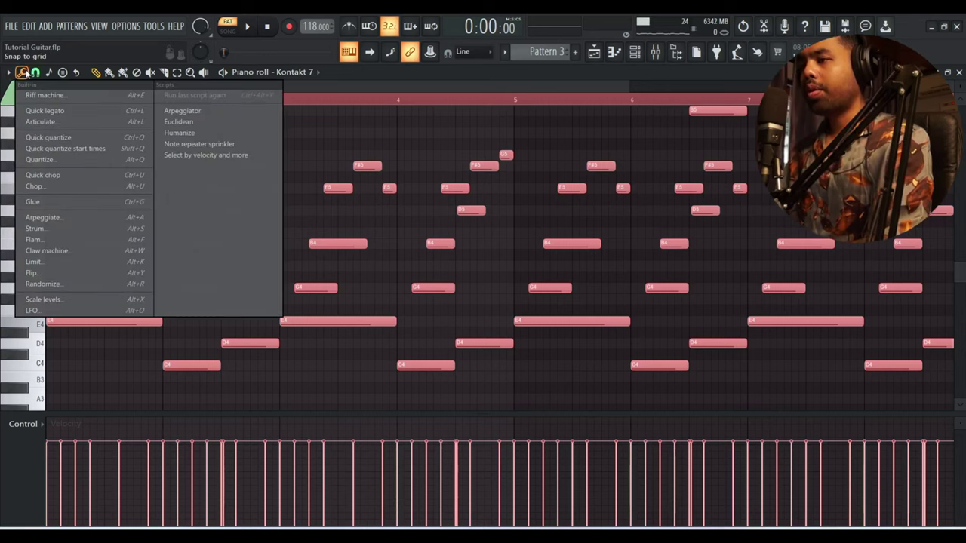
pyautogui.click(191, 132)
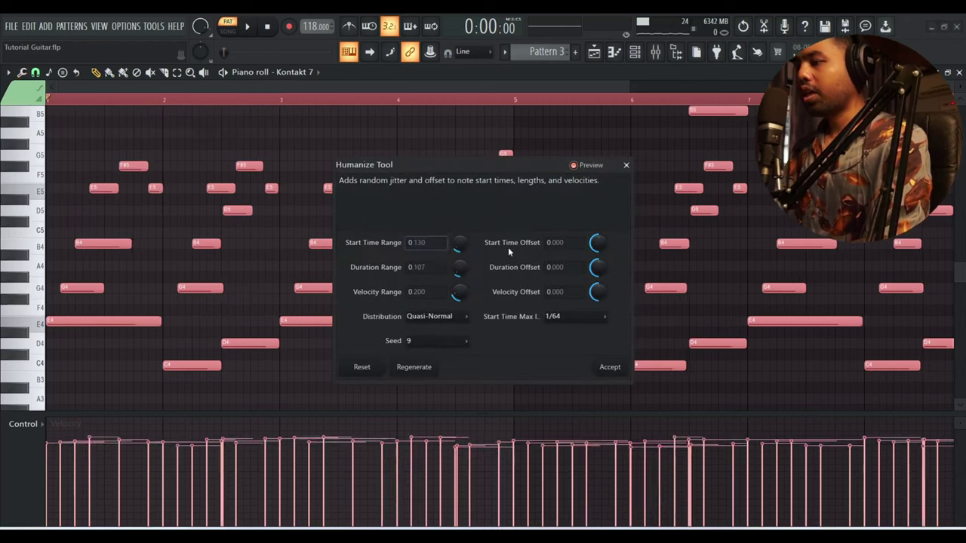
pyautogui.press('space')
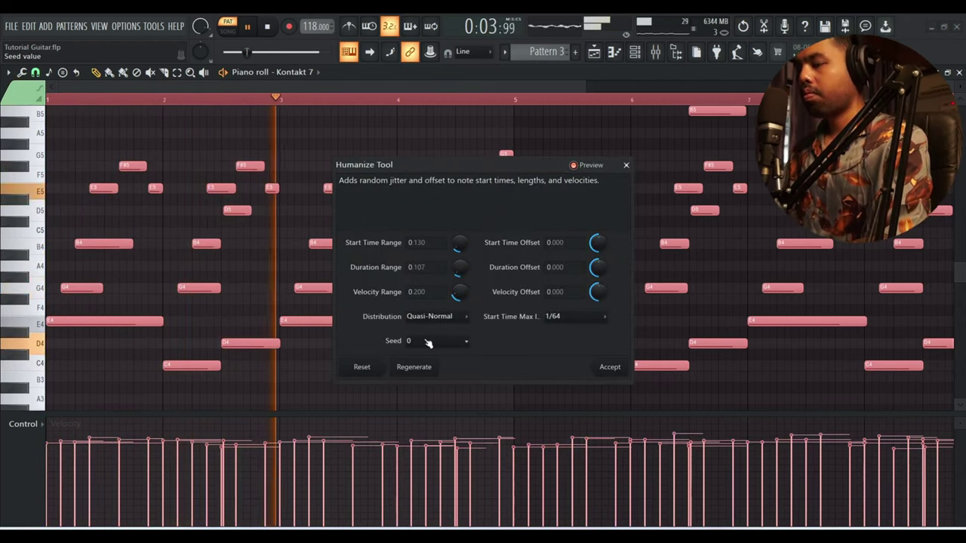
pyautogui.click(427, 344)
pyautogui.click(428, 343)
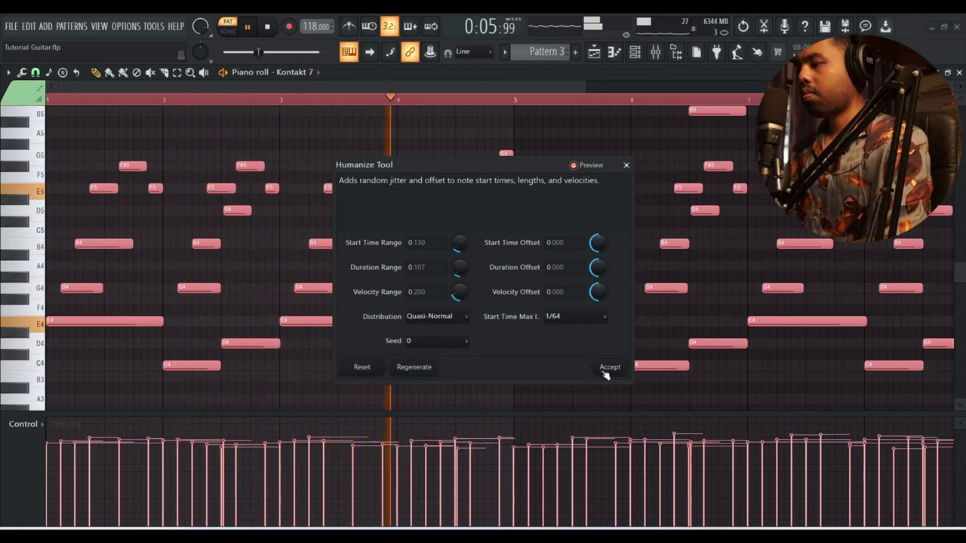
pyautogui.click(428, 344)
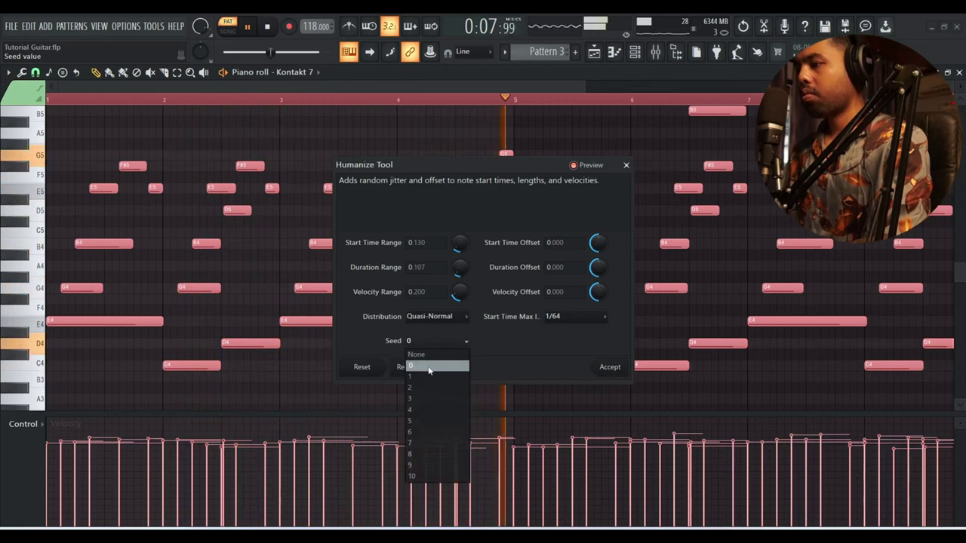
pyautogui.click(422, 380)
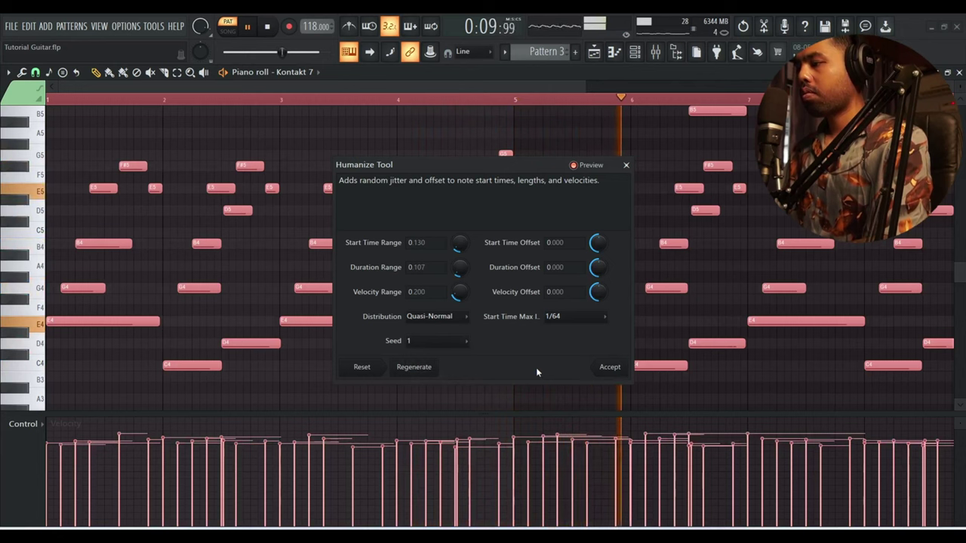
pyautogui.click(601, 370)
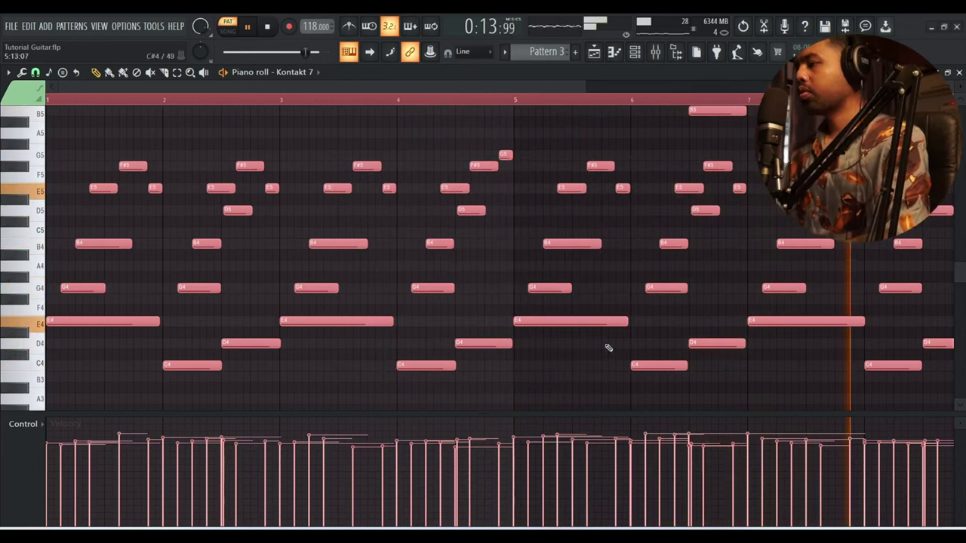
pyautogui.press('space')
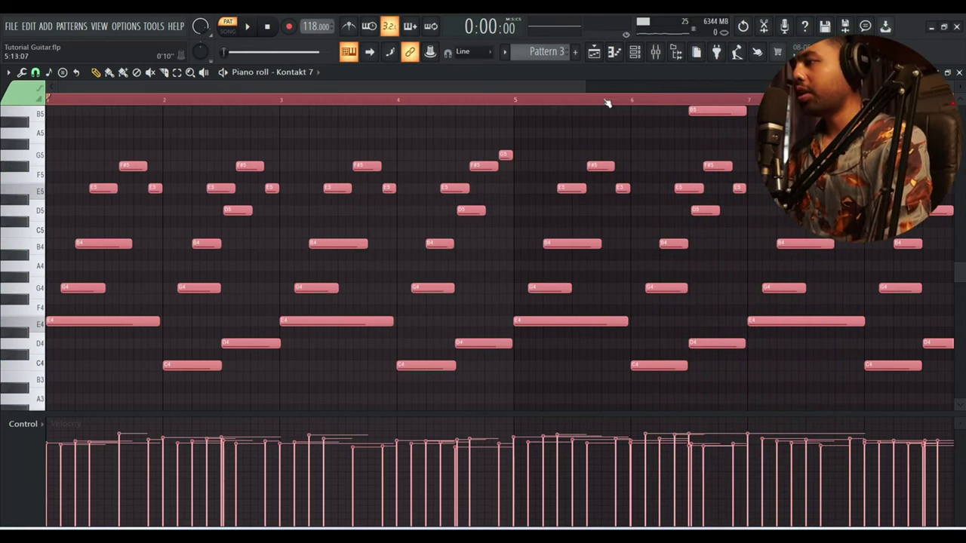
# - Clear the note selection and select a random subset of notes across the eight-bar melody
pyautogui.moveTo(586, 84); pyautogui.dragTo(668, 84)
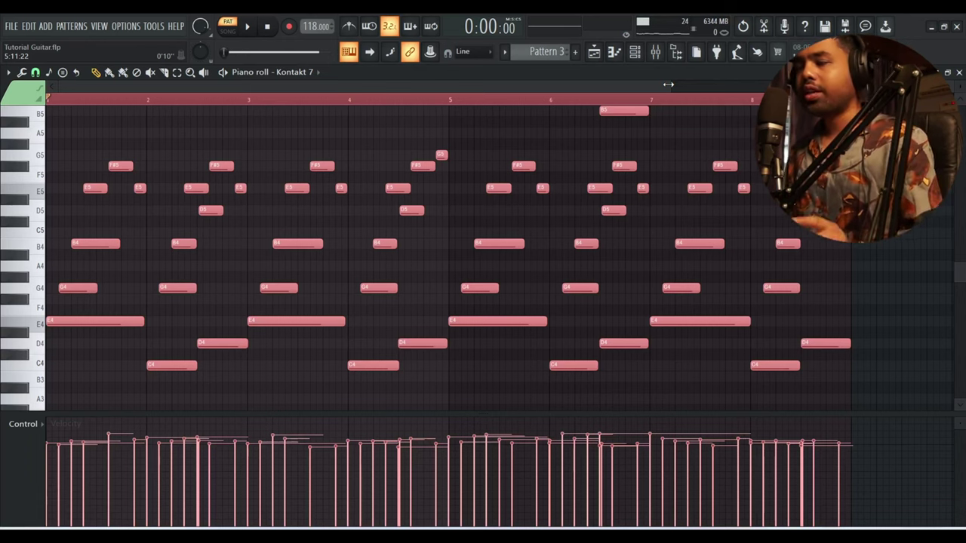
pyautogui.hotkey('ctrl', 'd')
pyautogui.scroll(-1, 283, 276)
pyautogui.scroll(3, 285, 283)
pyautogui.scroll(-2, 287, 287)
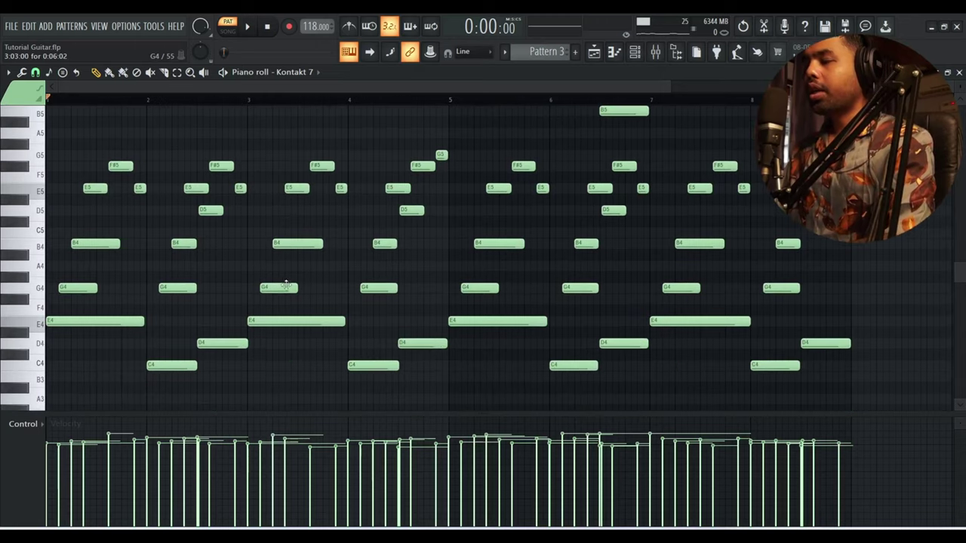
pyautogui.hotkey('shift', 'm')
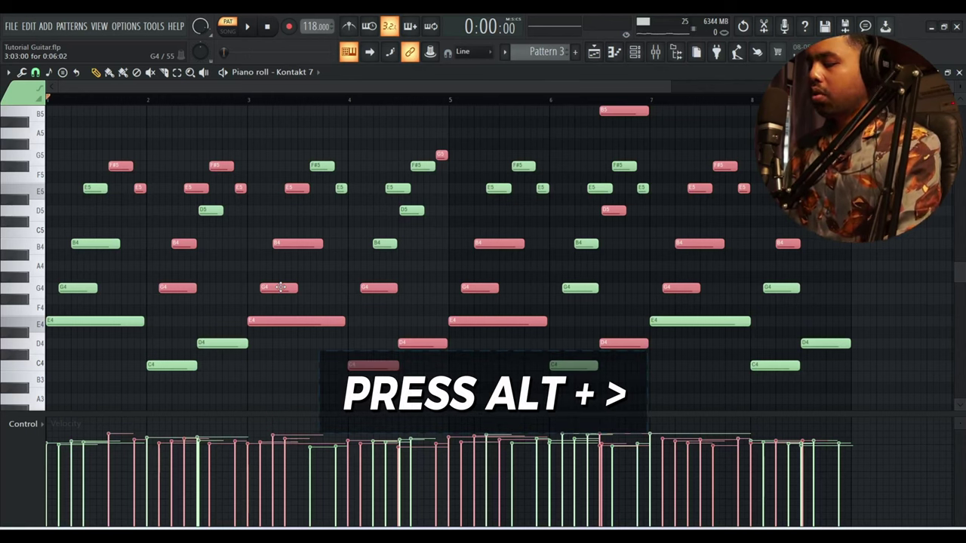
pyautogui.hotkey('alt', 'Right')
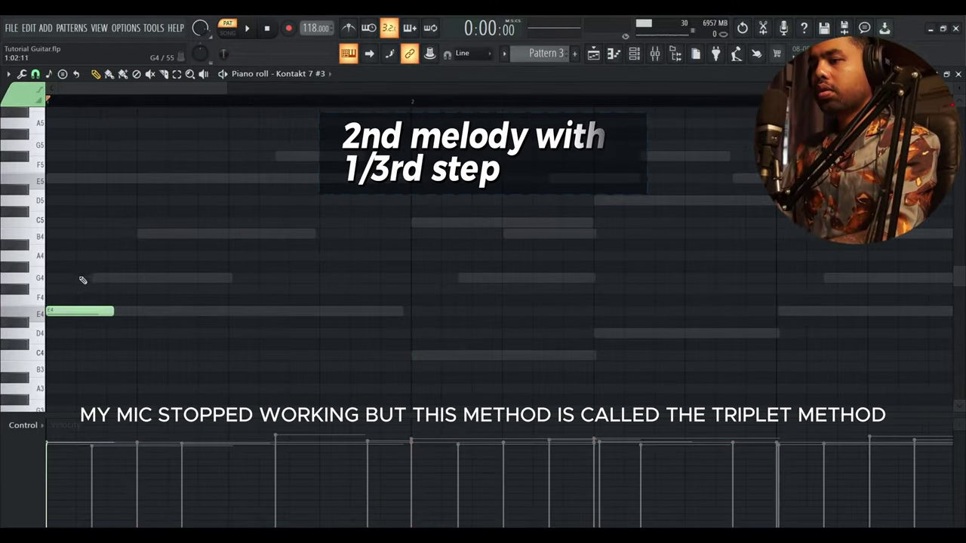
# - In the second melody, add triplet-spaced G4 and B4 notes after the first E4, raise the G4 to G5, and audition the figure
pyautogui.click(82, 278)
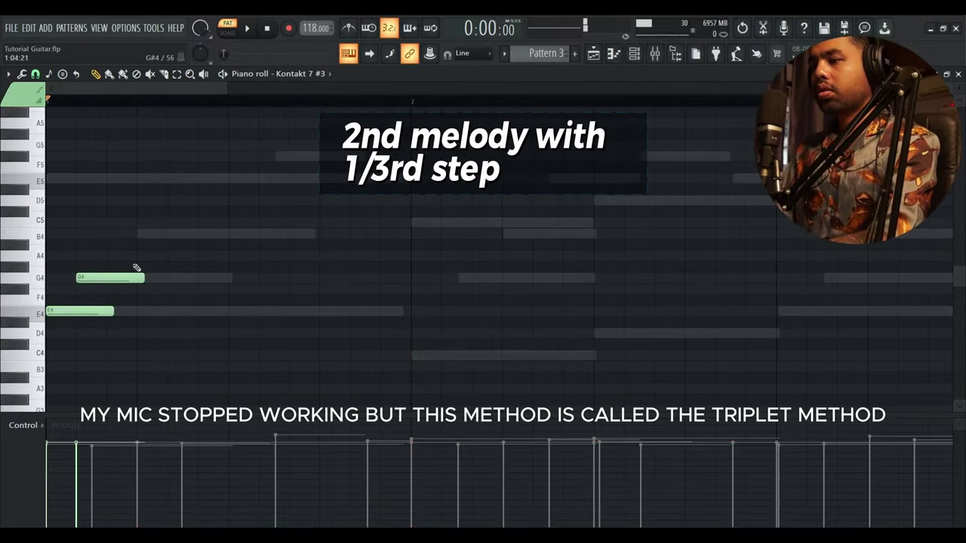
pyautogui.click(108, 224)
pyautogui.moveTo(117, 226); pyautogui.dragTo(109, 299)
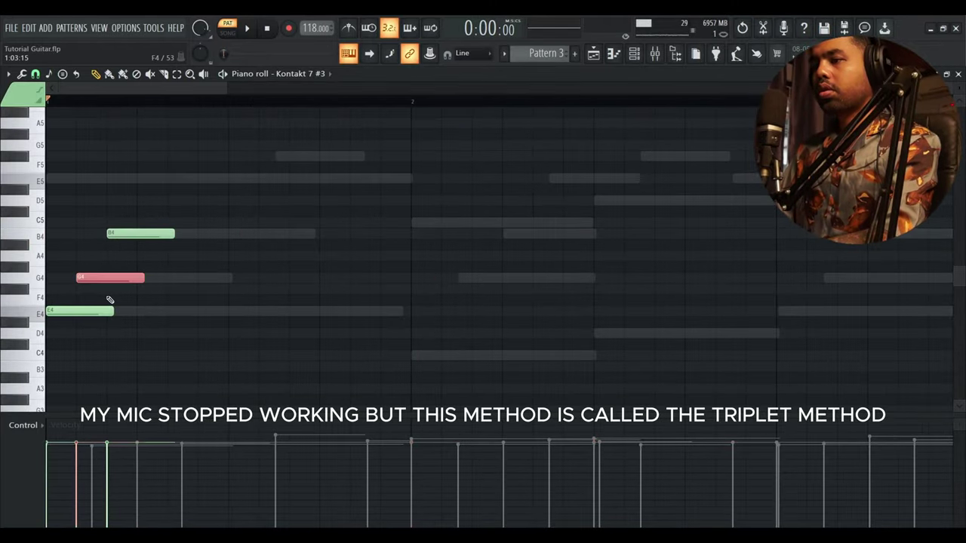
pyautogui.hotkey('ctrl', 'Up')
pyautogui.press('space')
pyautogui.press('space')
pyautogui.press('space')
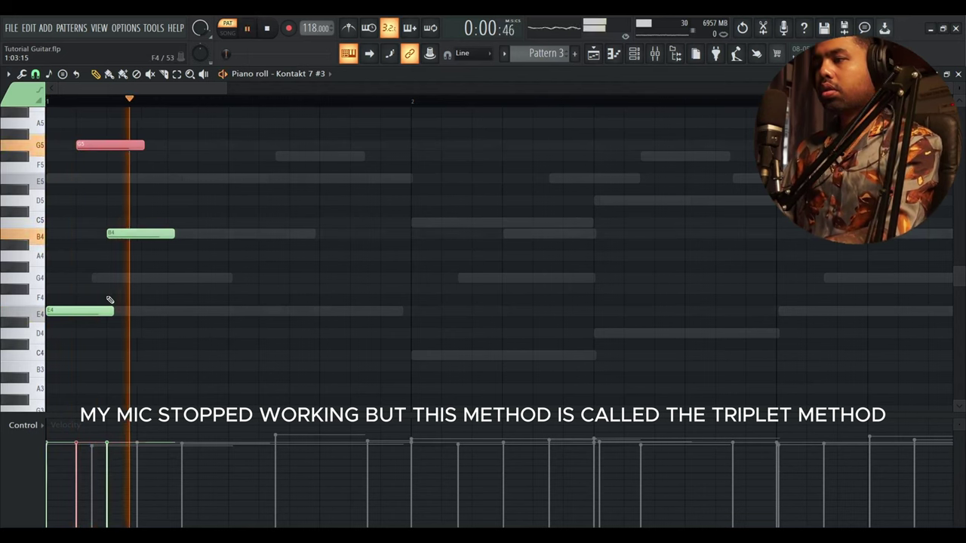
pyautogui.press('space')
pyautogui.press('space')
pyautogui.press('space')
pyautogui.press('space')
# - Continue the triplet figure in bar 1 with three-step E5 and F#5 notes, checking it by playback
pyautogui.click(171, 179)
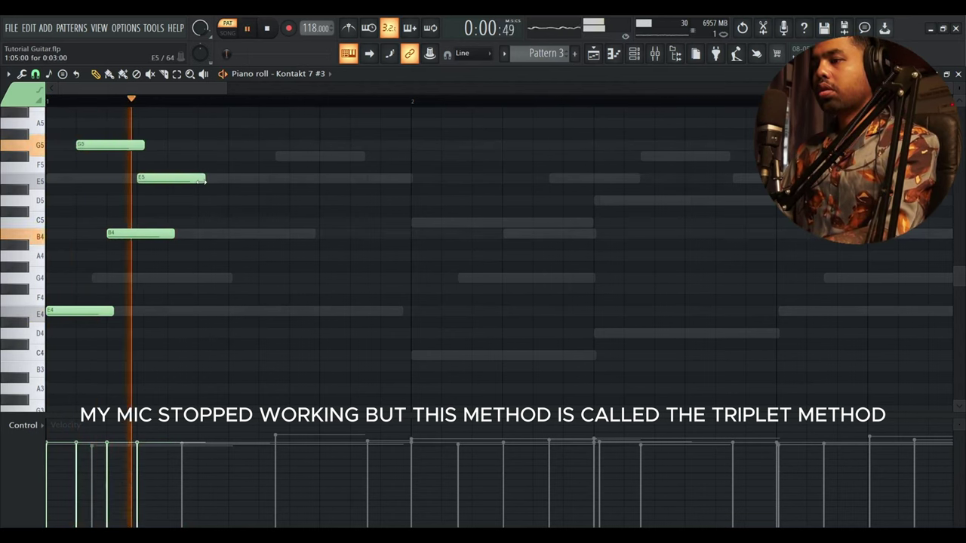
pyautogui.press('space')
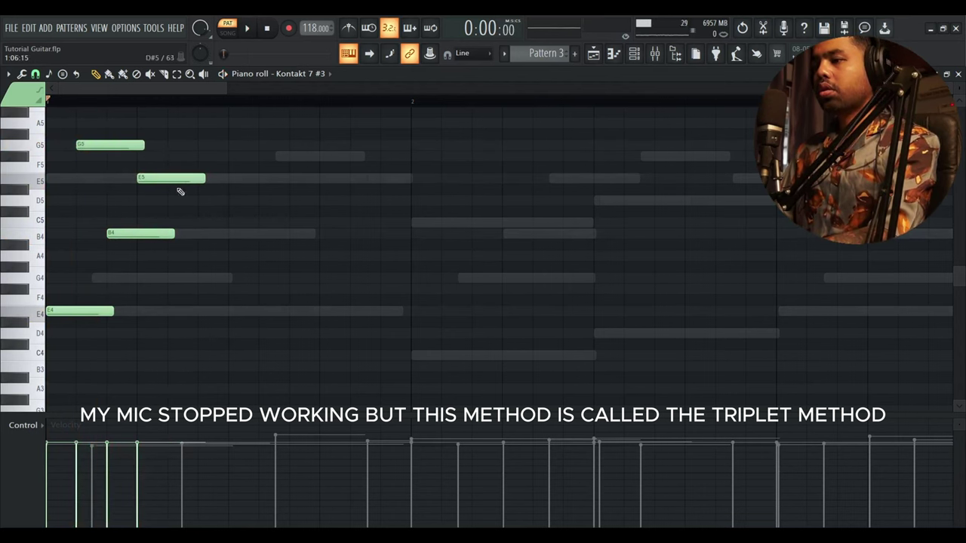
pyautogui.click(172, 157)
pyautogui.press('space')
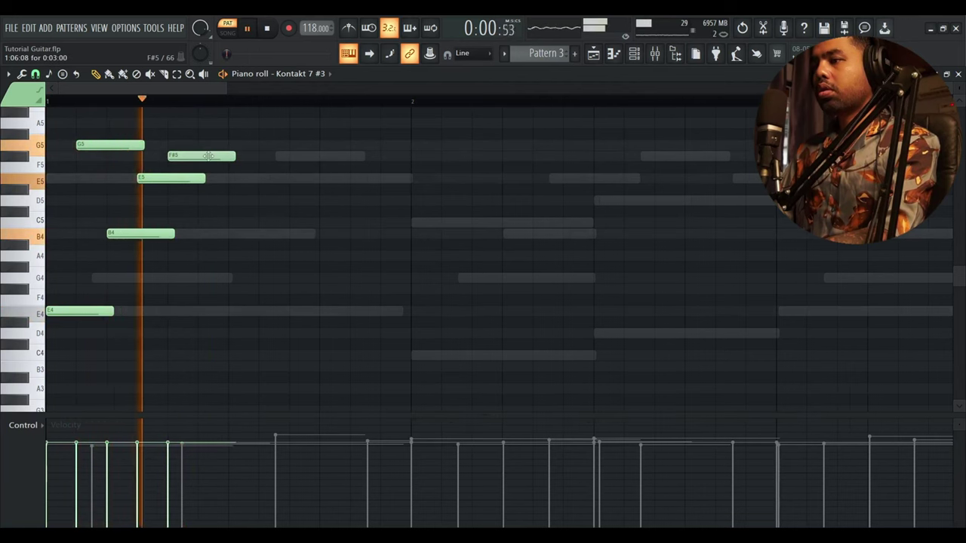
pyautogui.press('space')
# - Add a three-step D5 after the F#5, lower it to B4, and listen to the six-note figure
pyautogui.click(202, 200)
pyautogui.press('space')
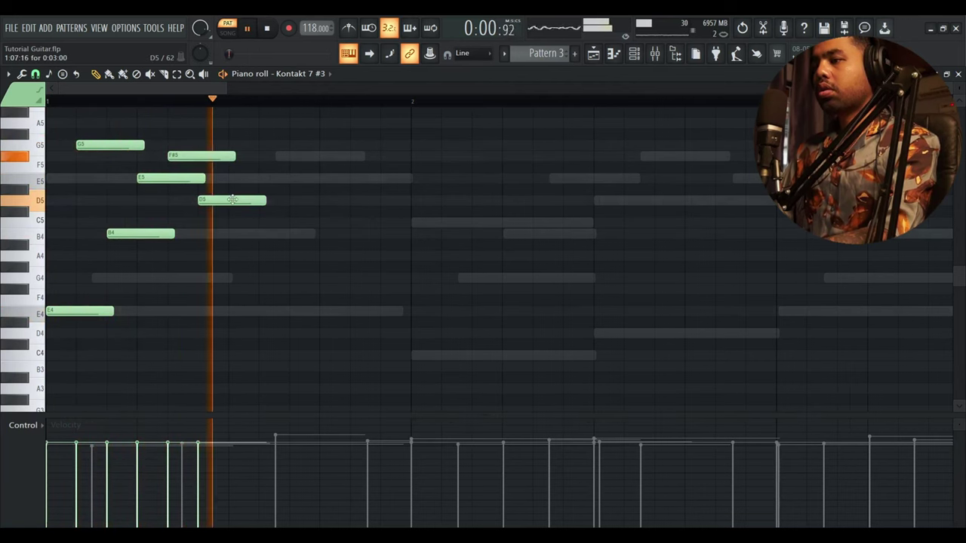
pyautogui.press('space')
pyautogui.moveTo(233, 200); pyautogui.dragTo(233, 232)
pyautogui.press('space')
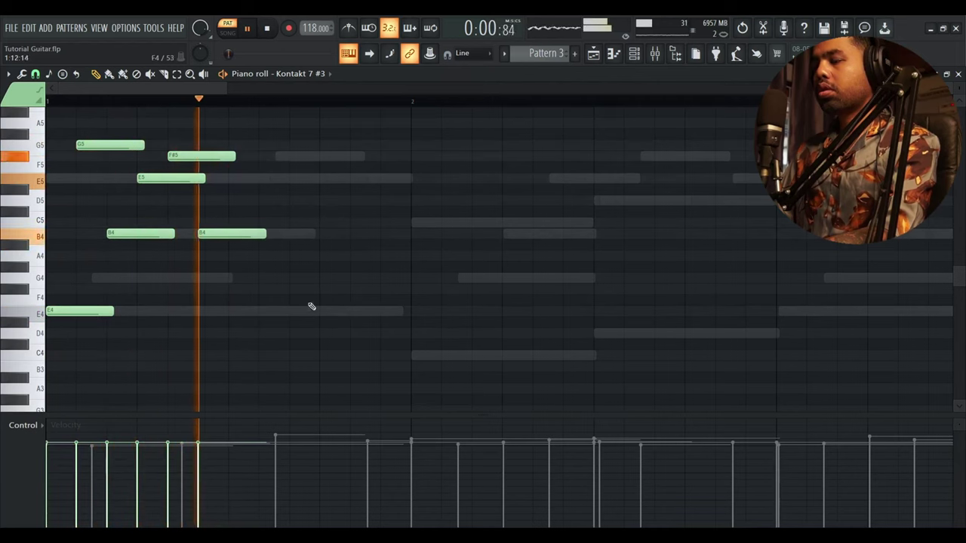
pyautogui.press('space')
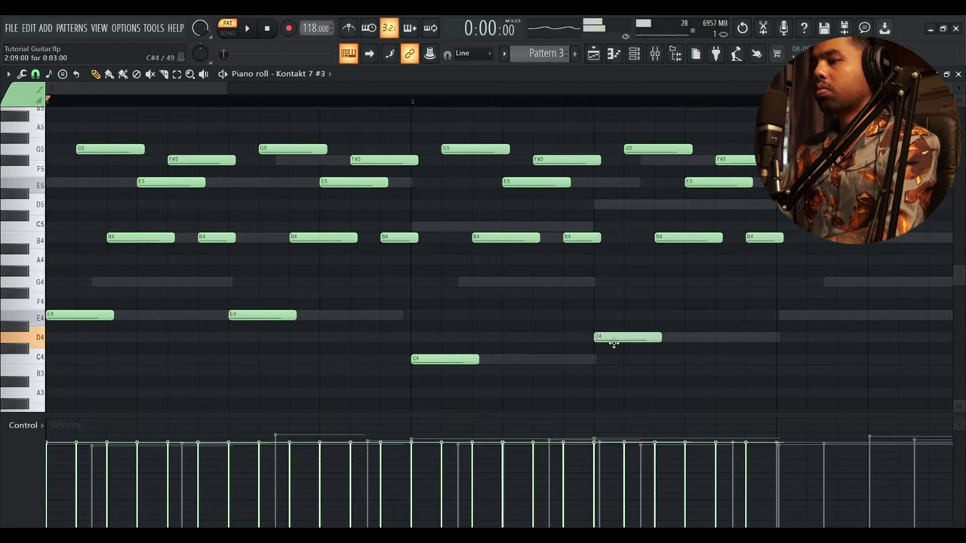
# - Repeat the two-bar triplet phrase over the following bars, and apply the Humanize script to all its notes
pyautogui.press('space')
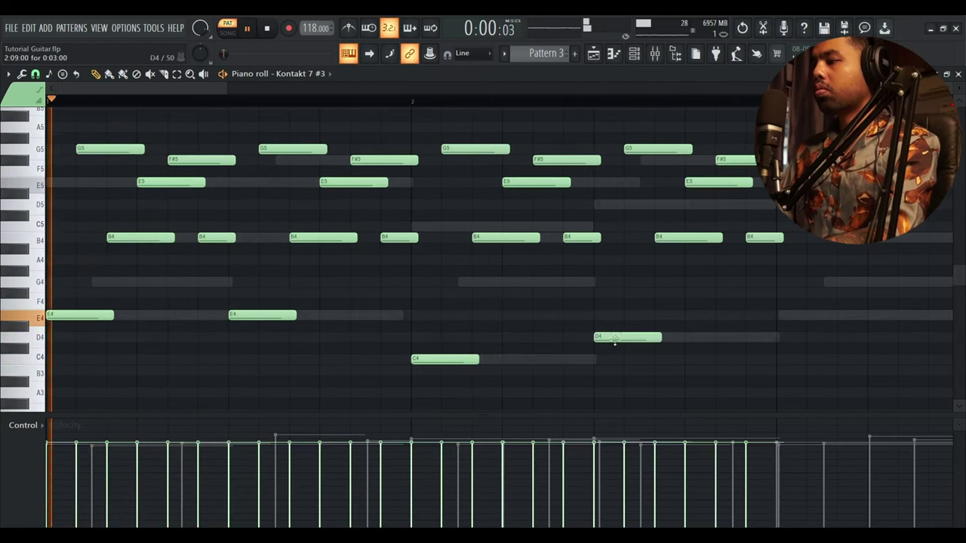
pyautogui.scroll(-3, 237, 92)
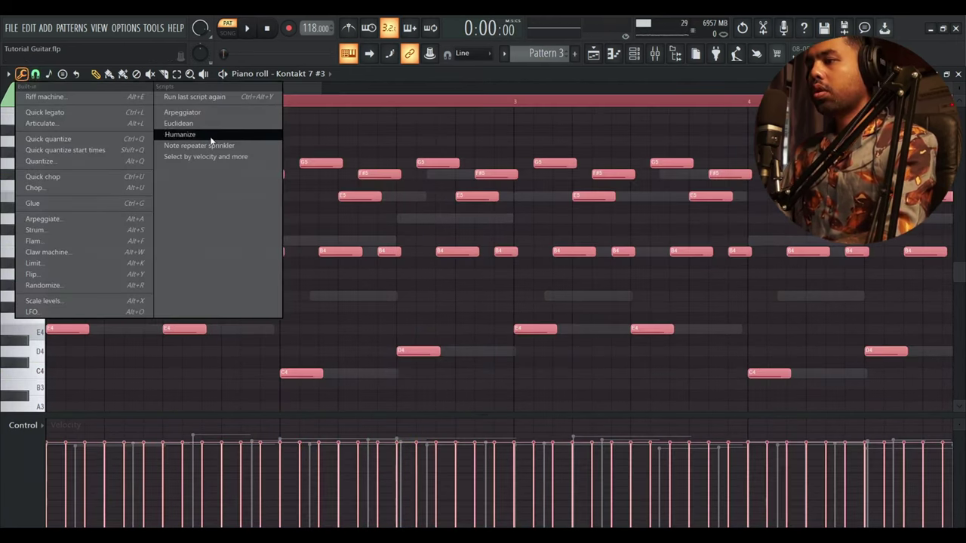
pyautogui.click(211, 134)
pyautogui.click(610, 368)
pyautogui.press('space')
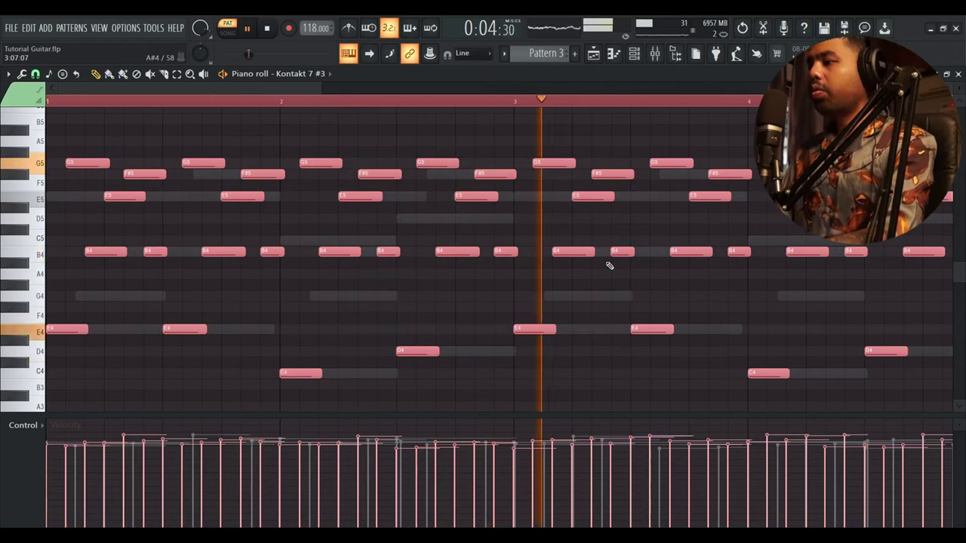
pyautogui.moveTo(320, 90); pyautogui.dragTo(442, 104)
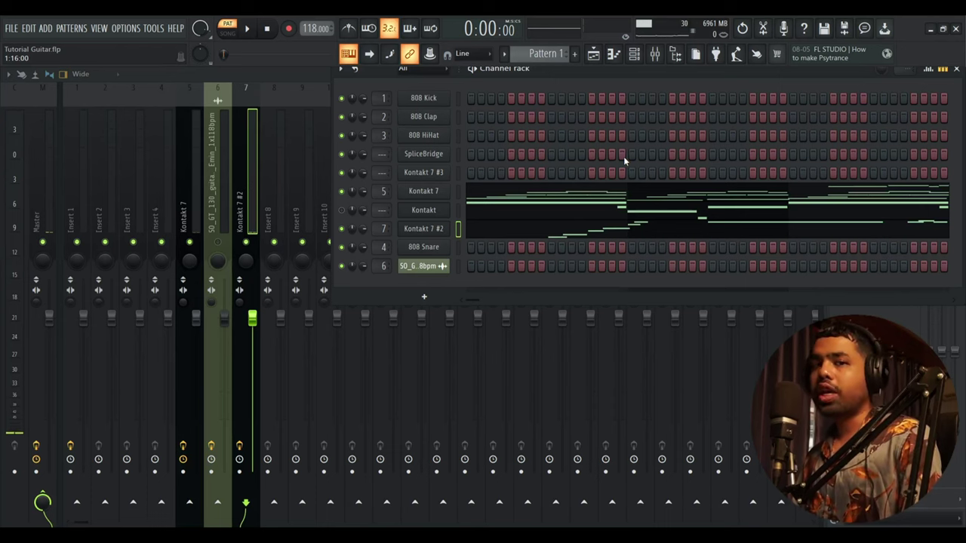
# - Open the Kontakt 7 #2 notes of Pattern 1 in the piano roll and play back its melody
pyautogui.click(596, 237)
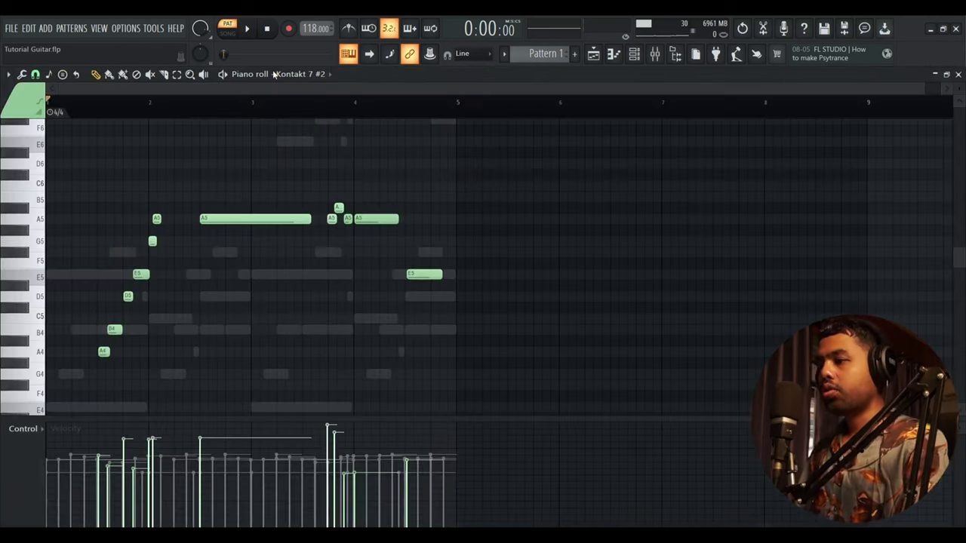
pyautogui.press('space')
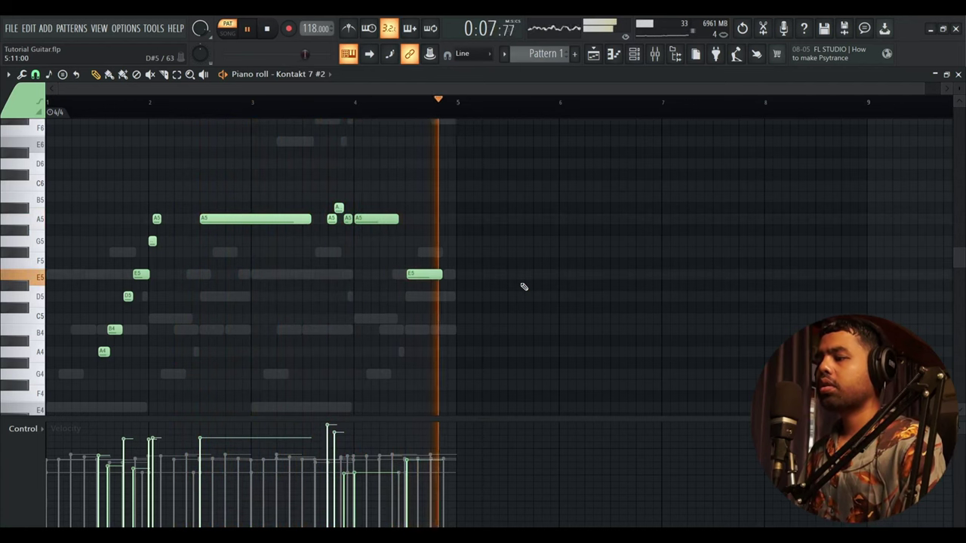
# - Arm recording over bars 1 to 5 of the Kontakt 7 #2 lead, replace the existing notes and start the take
pyautogui.press('space')
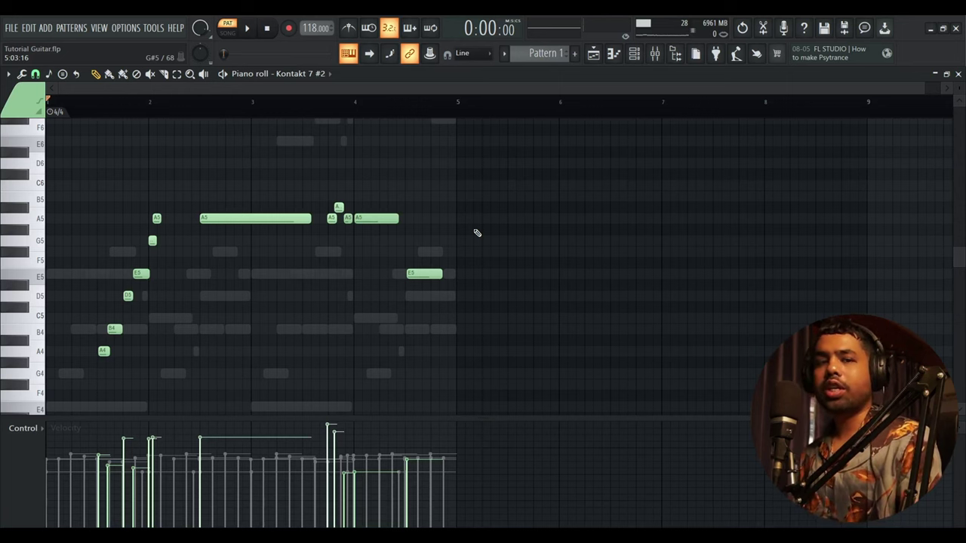
pyautogui.hotkey('ctrl', 'a')
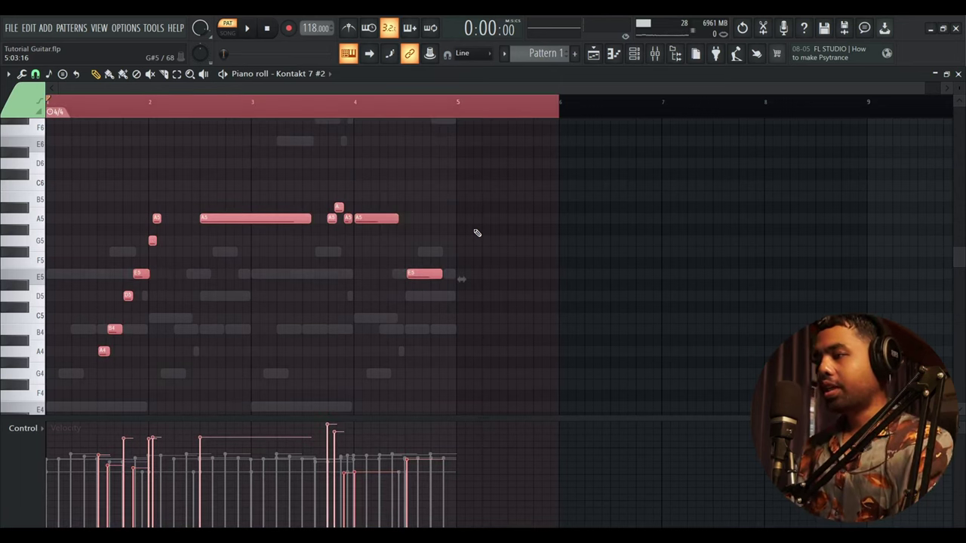
pyautogui.press('r')
pyautogui.click(477, 339)
pyautogui.click(247, 29)
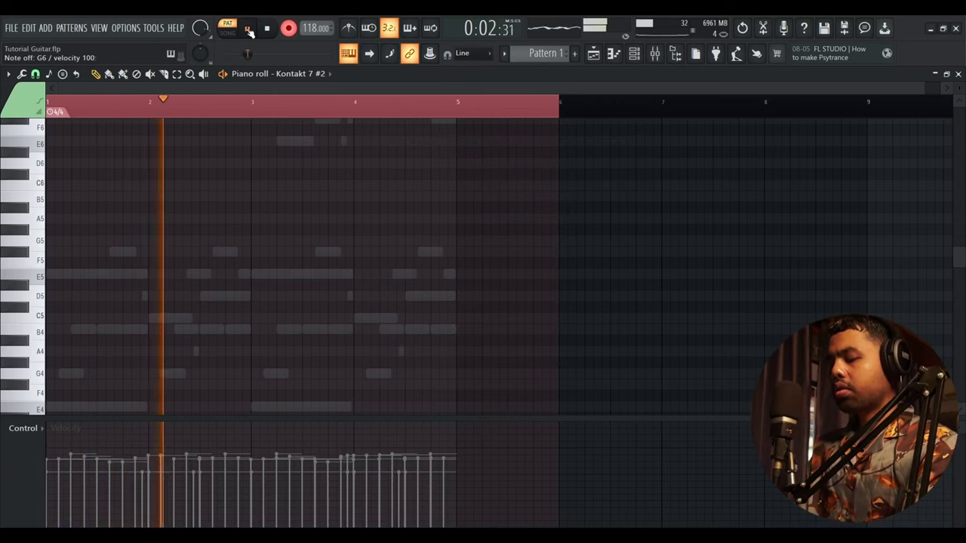
# - Record a descending lead phrase from G6 and A6 through E6, D6, A5 and G5 to D5 and E5, and switch recording off
pyautogui.press('e')
pyautogui.press('w')
pyautogui.press('n')
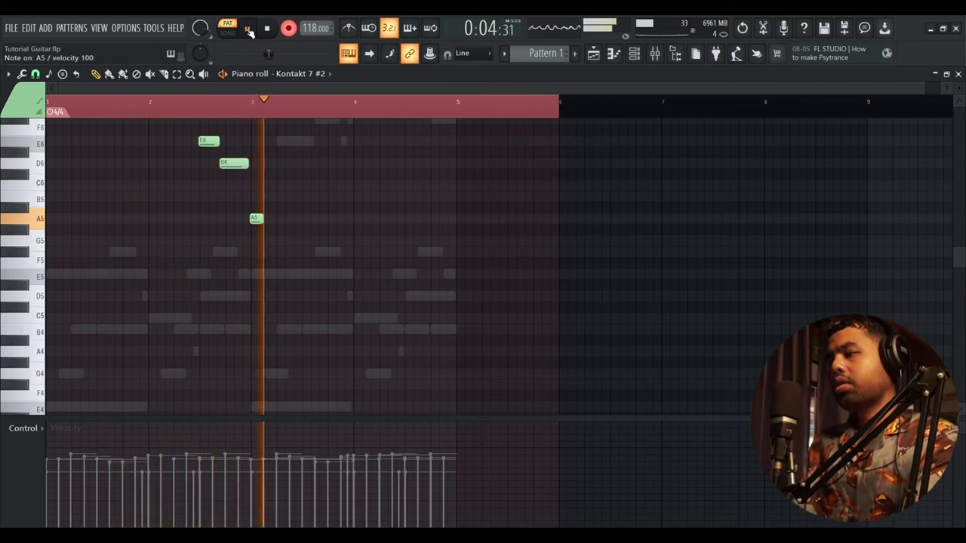
pyautogui.press('b')
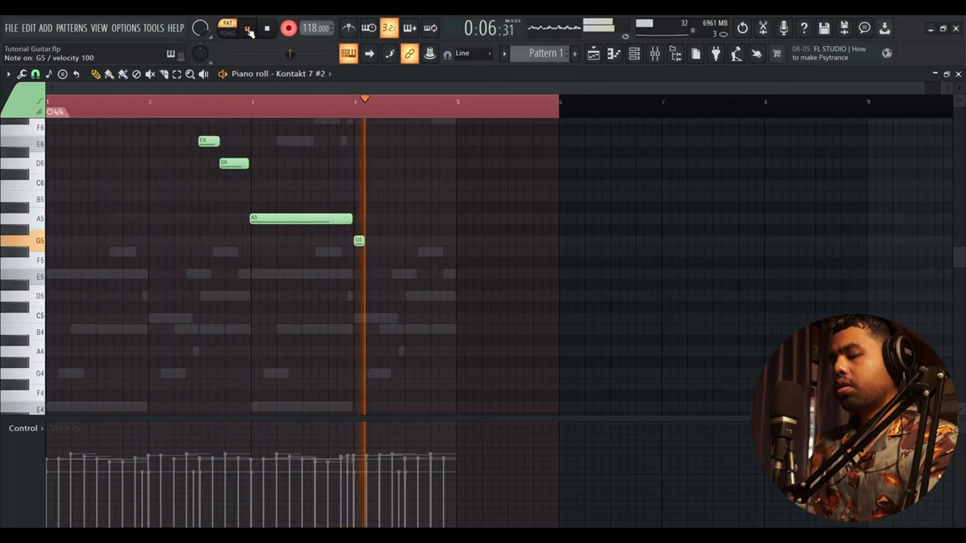
pyautogui.press('c')
pyautogui.press('x')
pyautogui.press('space')
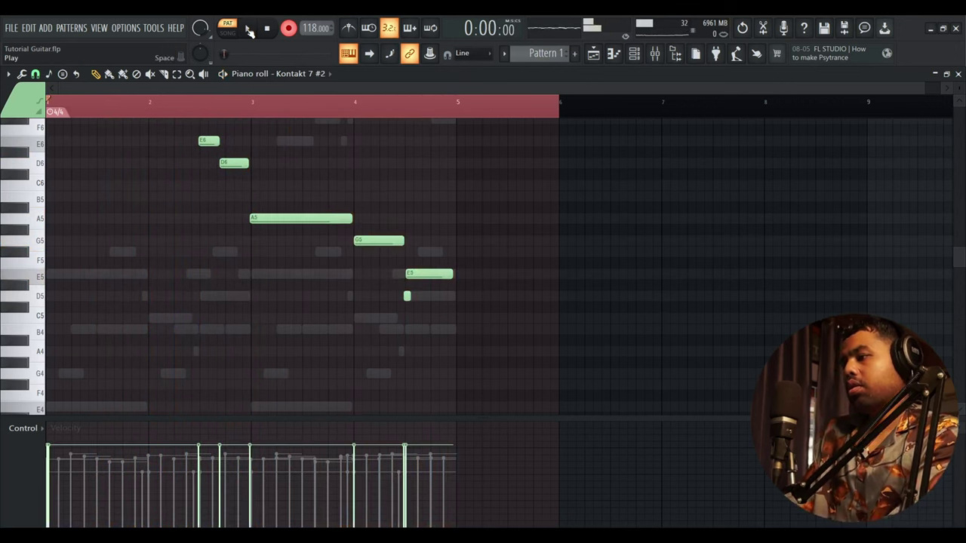
pyautogui.scroll(3, 315, 219)
pyautogui.click(289, 29)
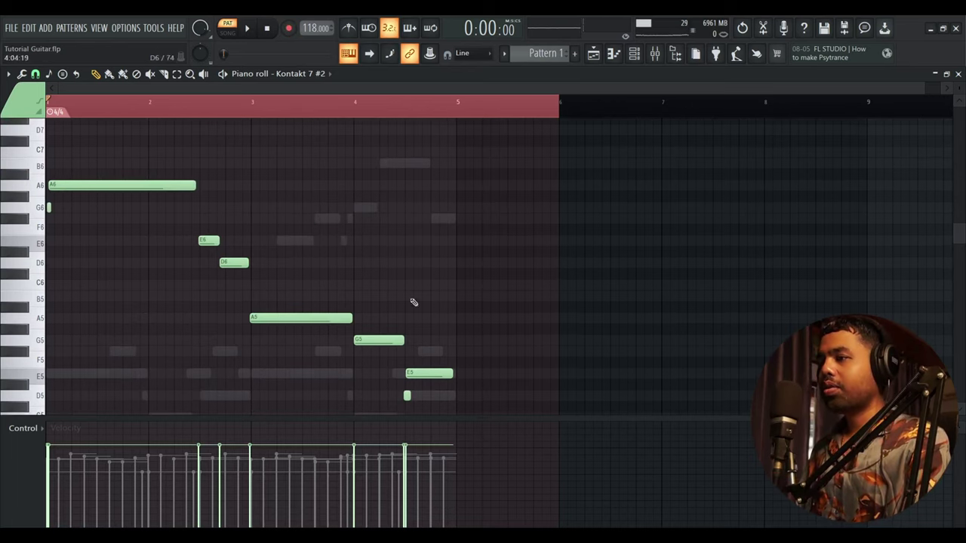
# - Raise the last two lead notes, D5 and E5 in bar 4, by one octave
pyautogui.scroll(-2, 438, 332)
pyautogui.moveTo(456, 357); pyautogui.dragTo(398, 292)
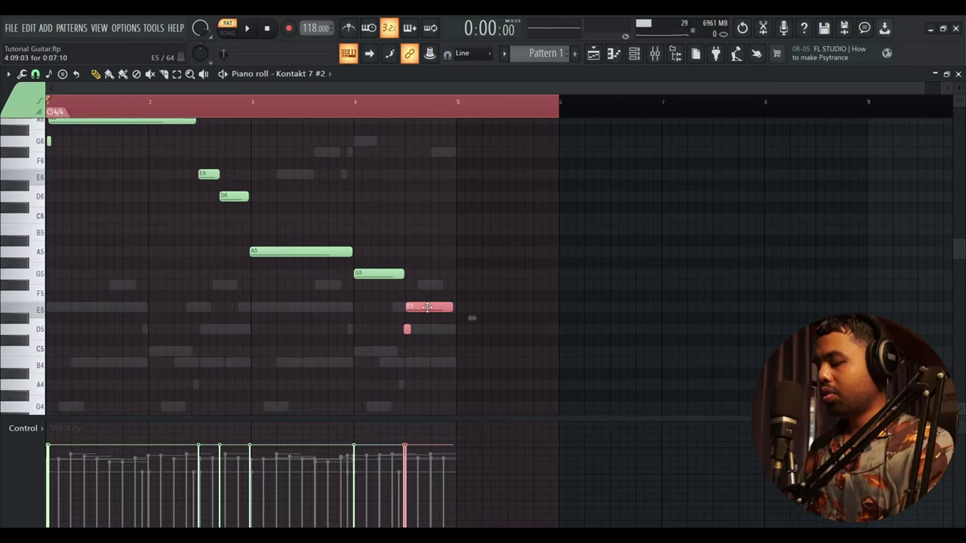
pyautogui.hotkey('ctrl', 'Up')
# - Quantize all the recorded lead notes and humanize their velocities
pyautogui.hotkey('ctrl', 'a')
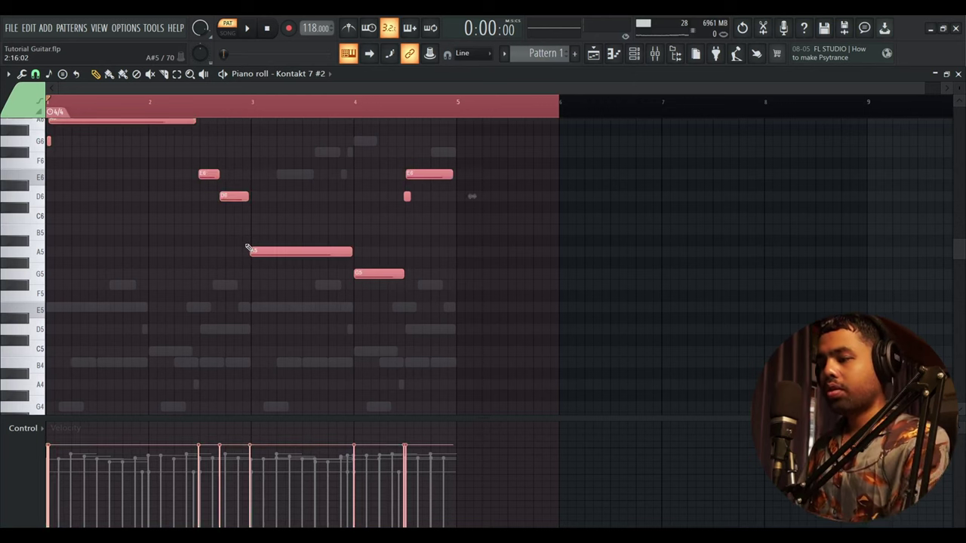
pyautogui.hotkey('ctrl', 'q')
pyautogui.click(35, 74)
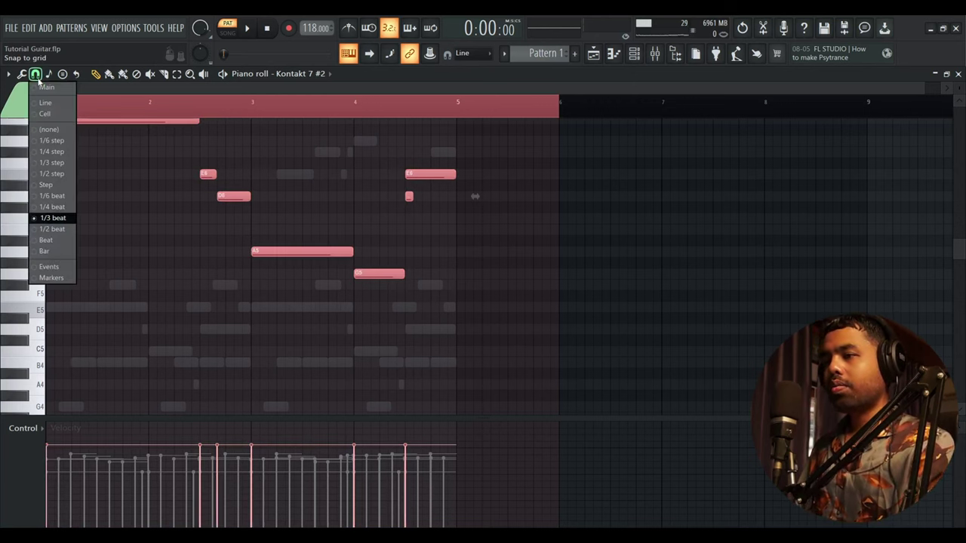
pyautogui.click(21, 74)
pyautogui.click(195, 133)
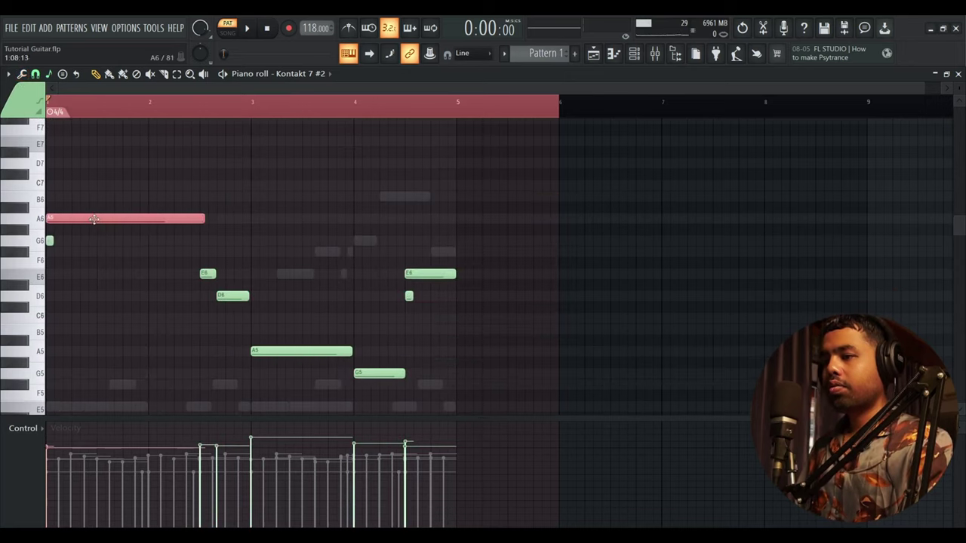
# - Start the long A6 slightly after the short G6, move the bar 2 D6 a third of a beat later and extend the preceding E6
pyautogui.scroll(-3, 256, 229)
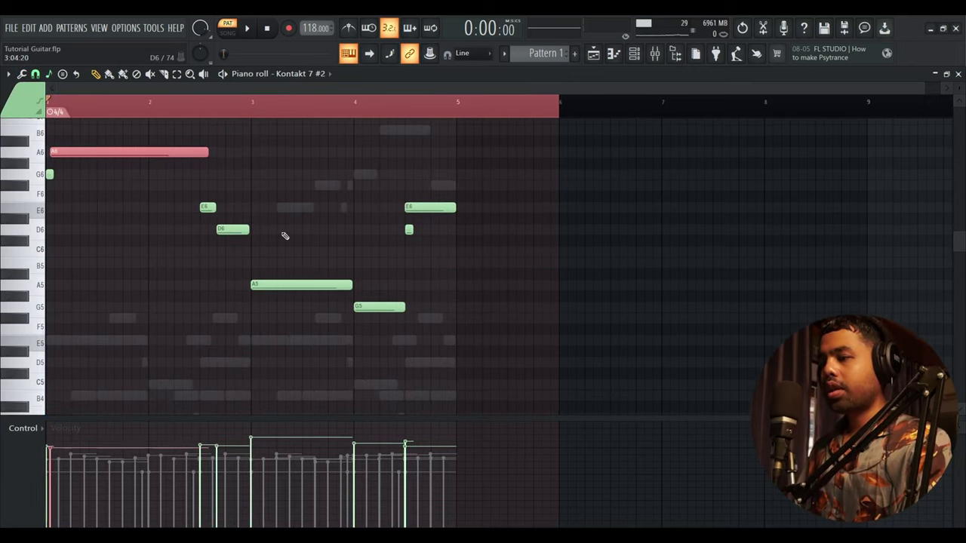
pyautogui.press('space')
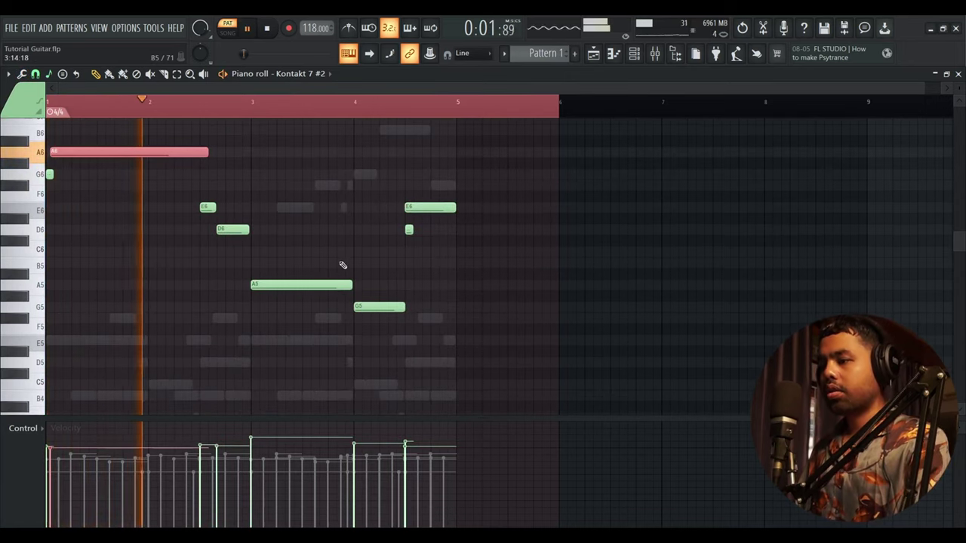
pyautogui.moveTo(226, 231); pyautogui.dragTo(235, 232)
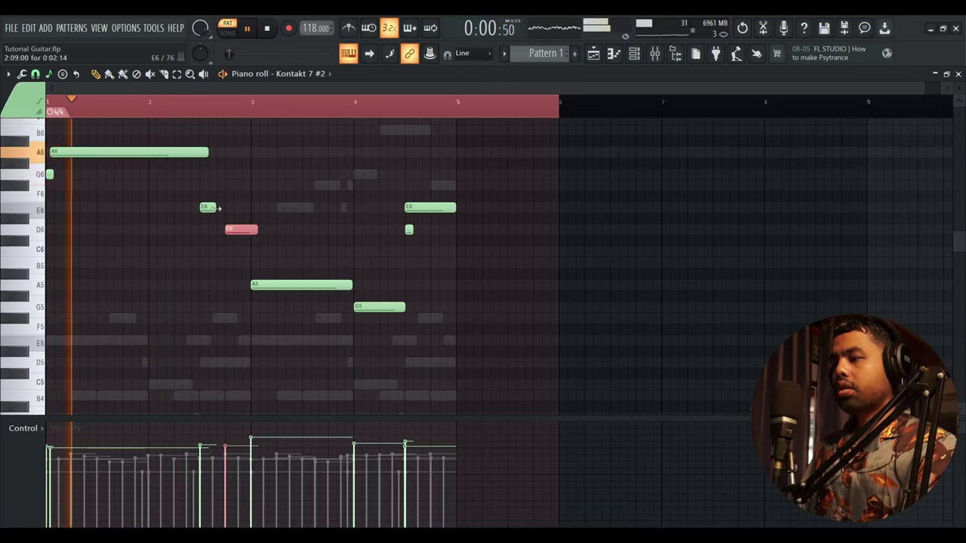
# - Set snapping to Step, make the last E6 start after the short D6, and listen to the lead melody
pyautogui.click(35, 73)
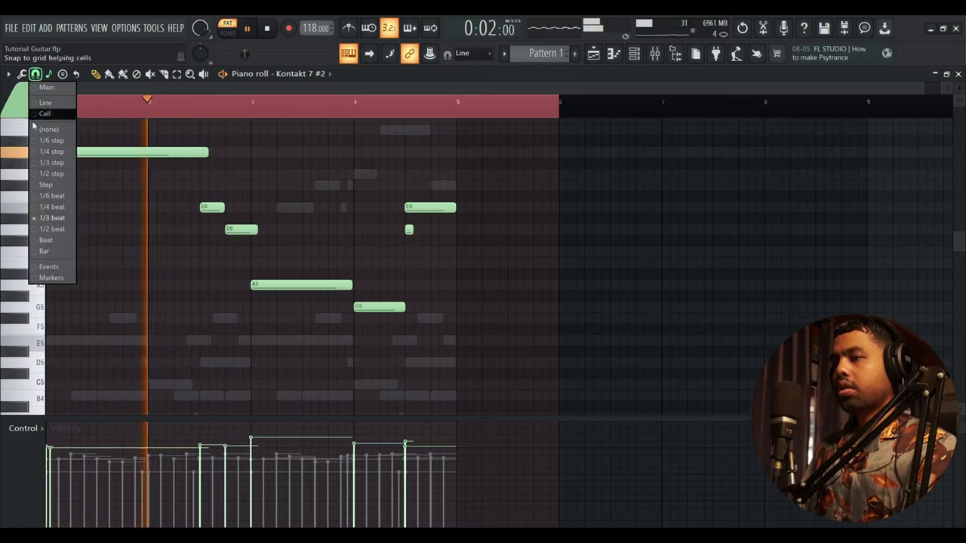
pyautogui.click(40, 186)
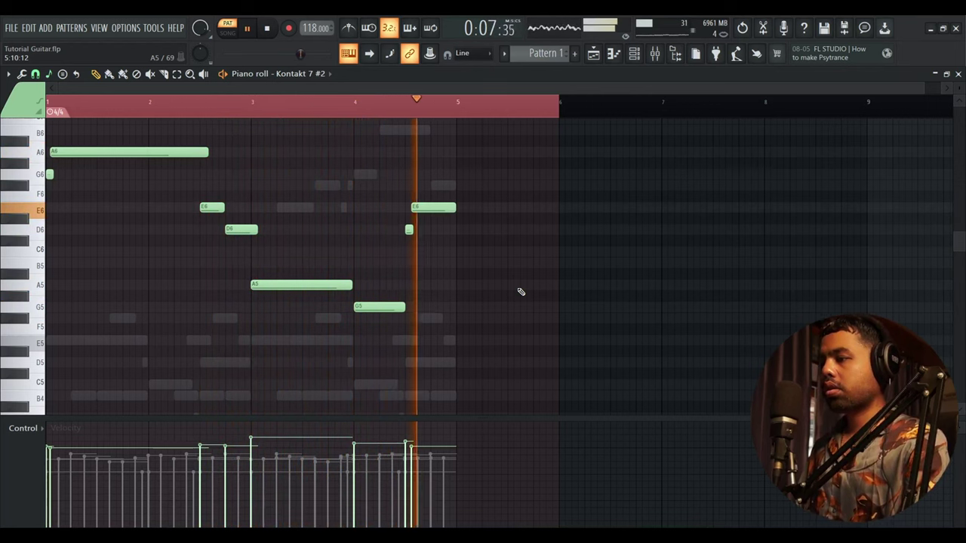
pyautogui.press('space')
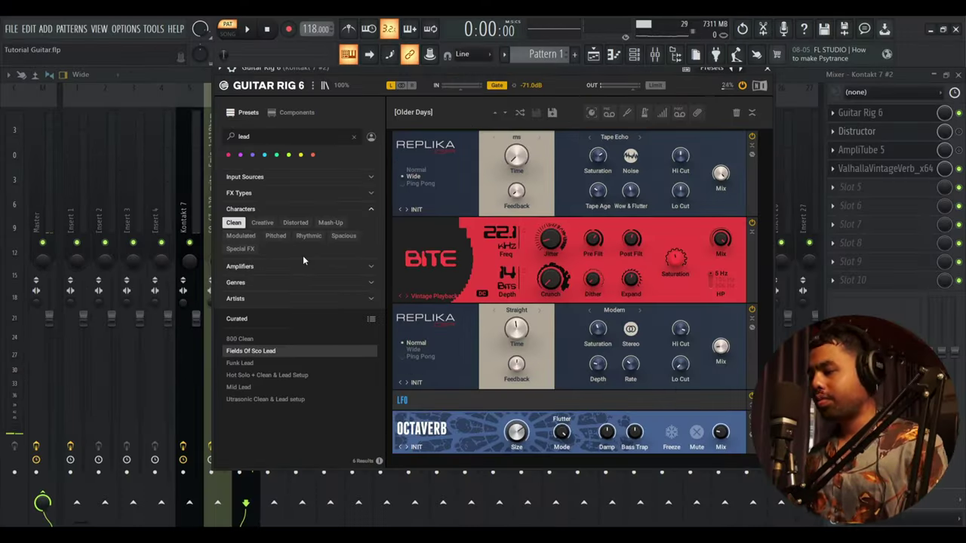
# - Add Hardcore to the Kontakt 7 #2 mixer track ahead of ValhallaVintageVerb, and audition the lead through its 80s lead preset
pyautogui.click(767, 69)
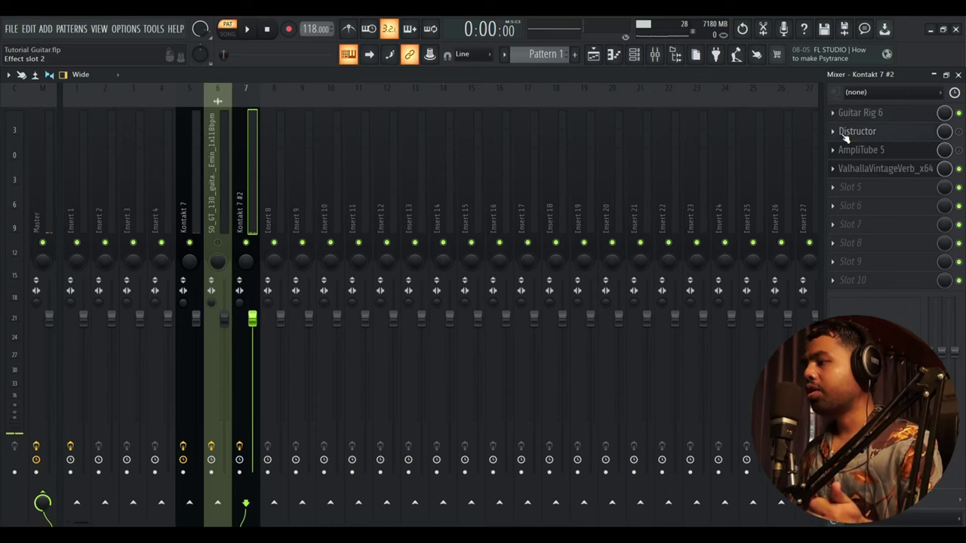
pyautogui.click(850, 187)
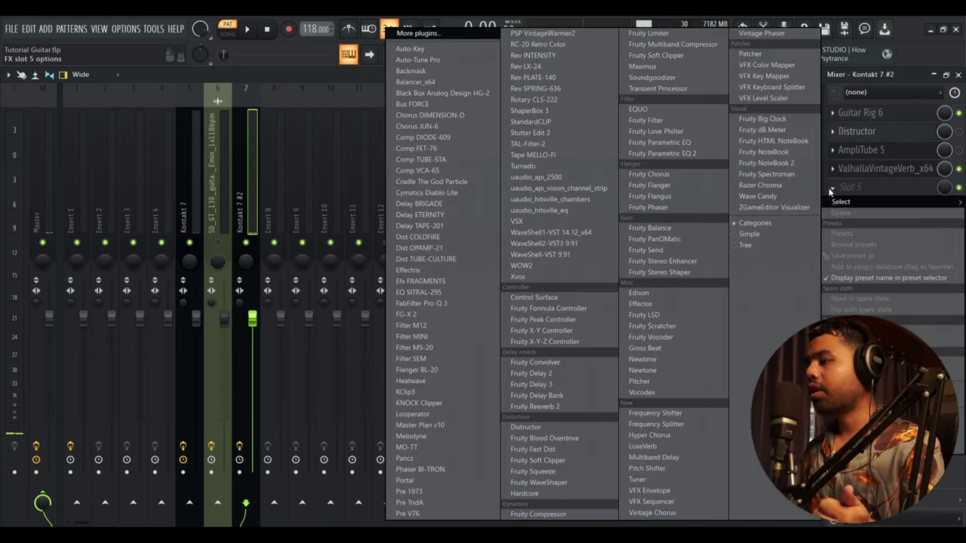
pyautogui.click(554, 495)
pyautogui.moveTo(412, 192); pyautogui.dragTo(517, 157)
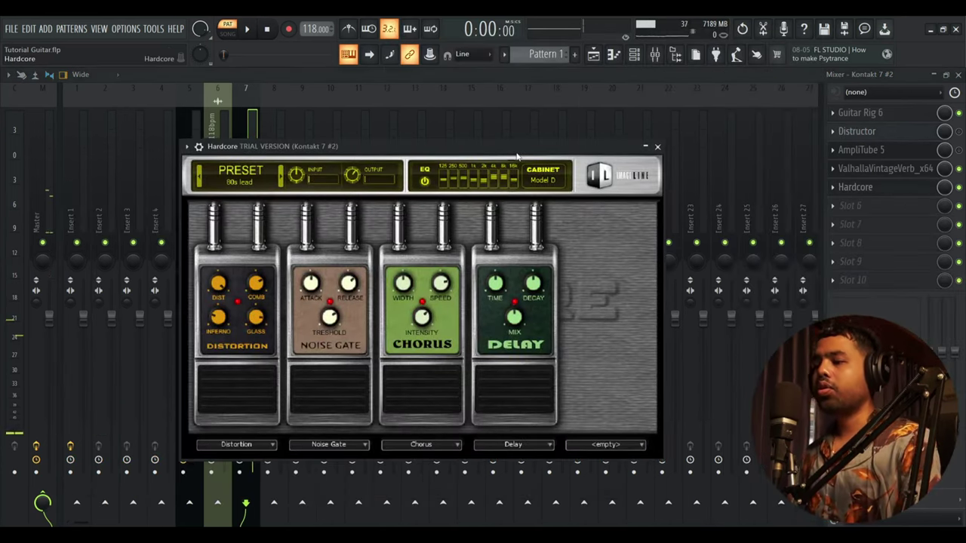
pyautogui.press('space')
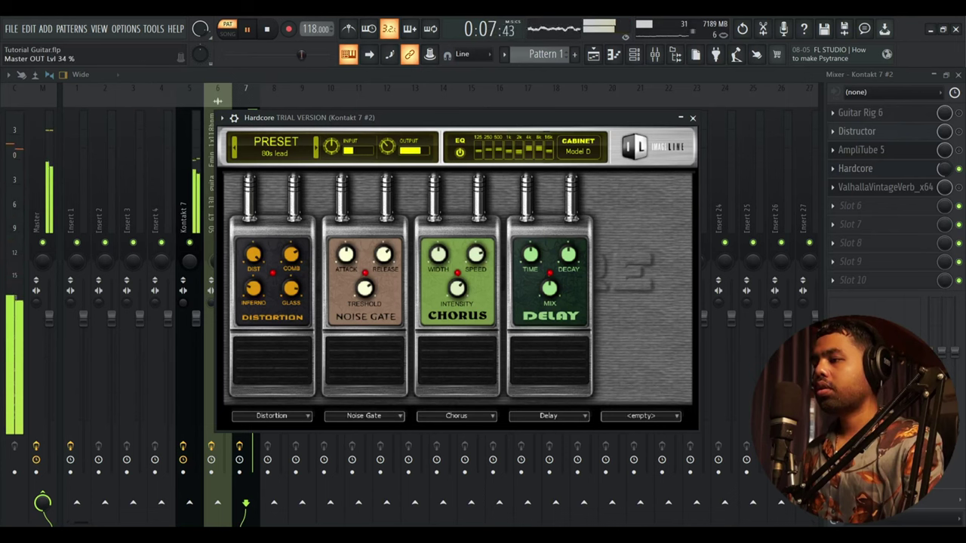
pyautogui.press('space')
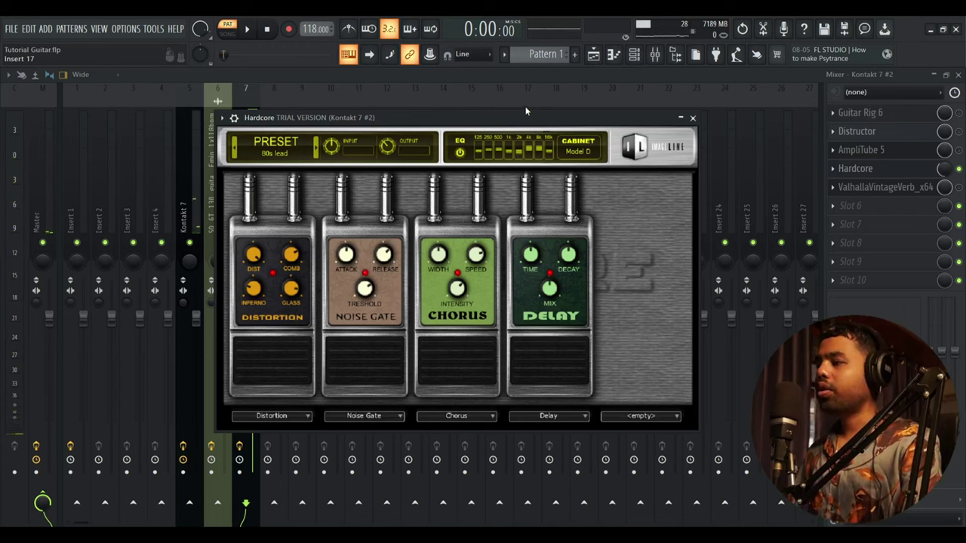
# - Bypass Hardcore, enable Distructor on the lead track and audition its sound
pyautogui.click(959, 168)
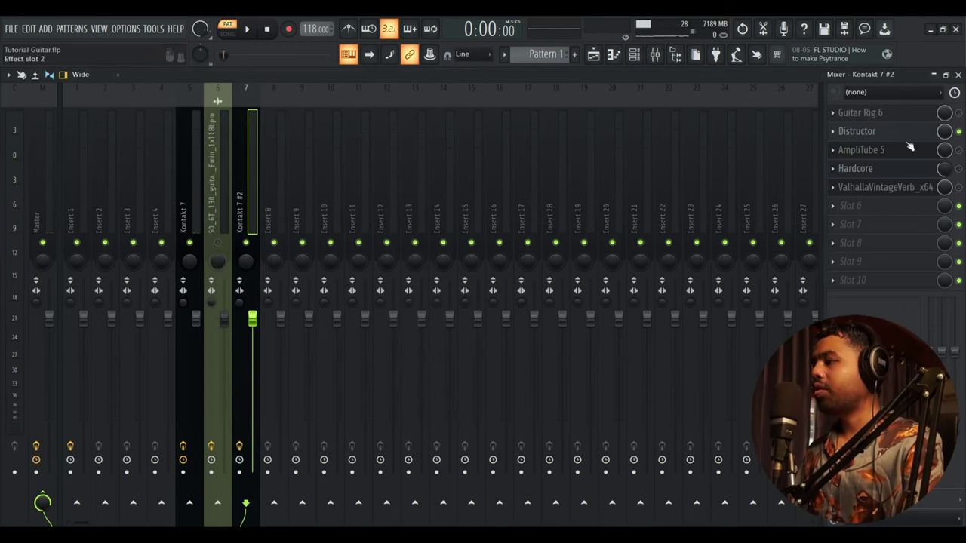
pyautogui.click(868, 136)
pyautogui.press('space')
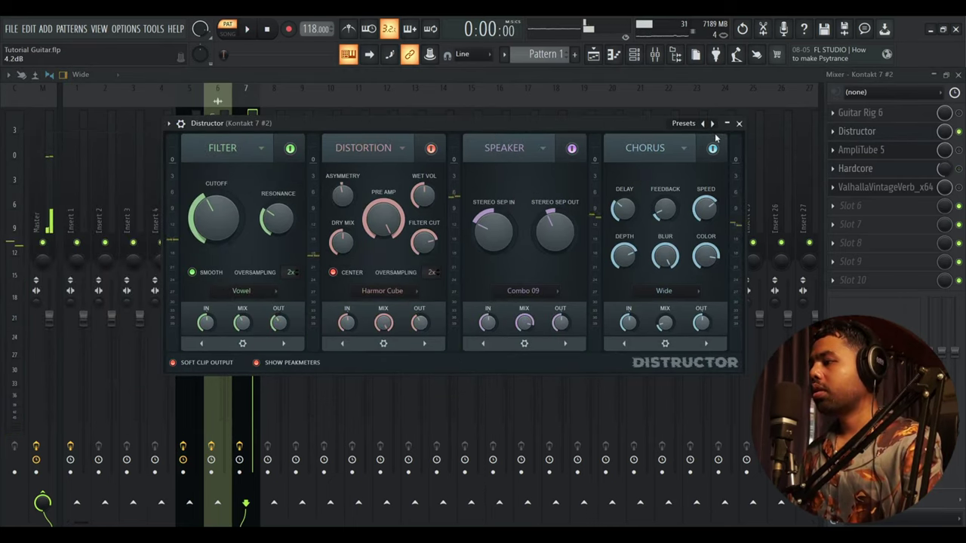
# - Enable ValhallaVintageVerb, play the lead through Distructor again and load its Stereofuzz preset
pyautogui.click(959, 188)
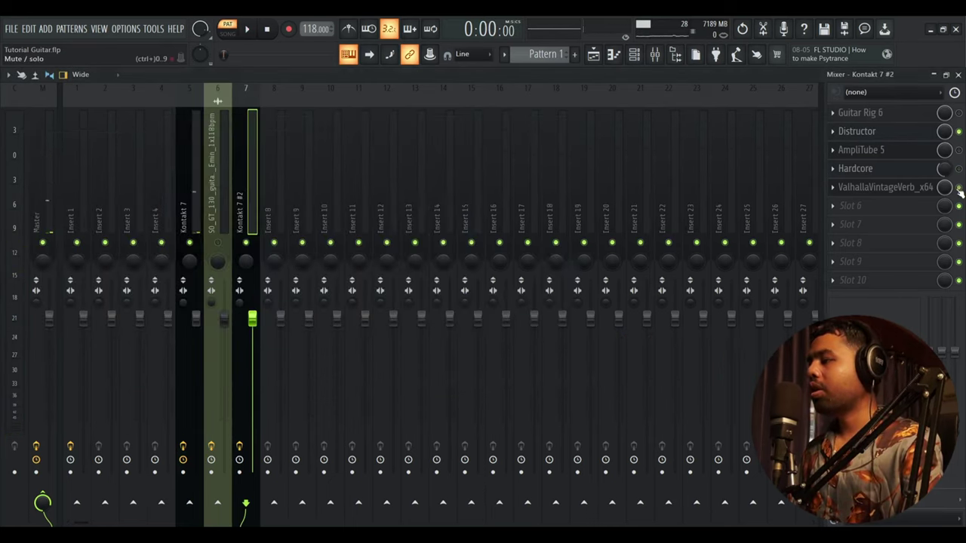
pyautogui.click(876, 133)
pyautogui.press('space')
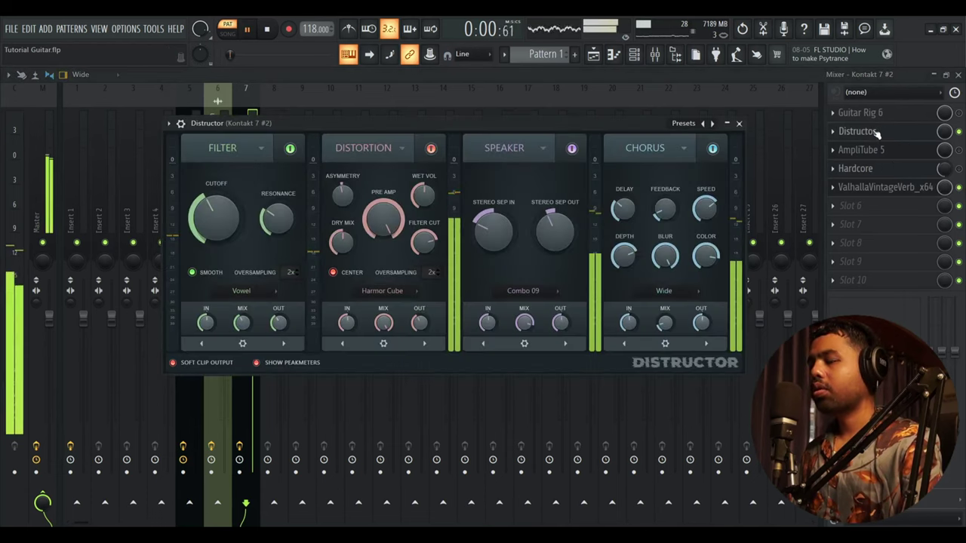
pyautogui.click(683, 123)
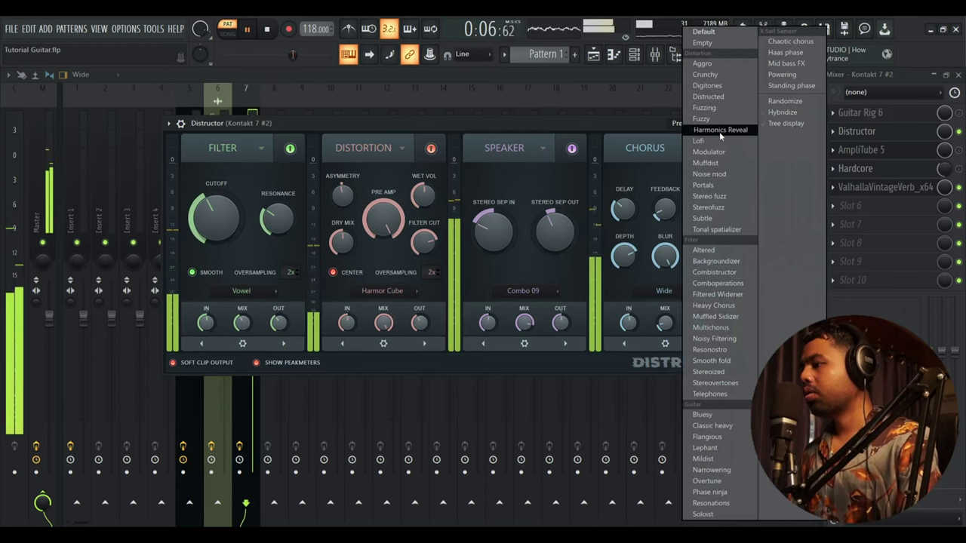
pyautogui.click(716, 207)
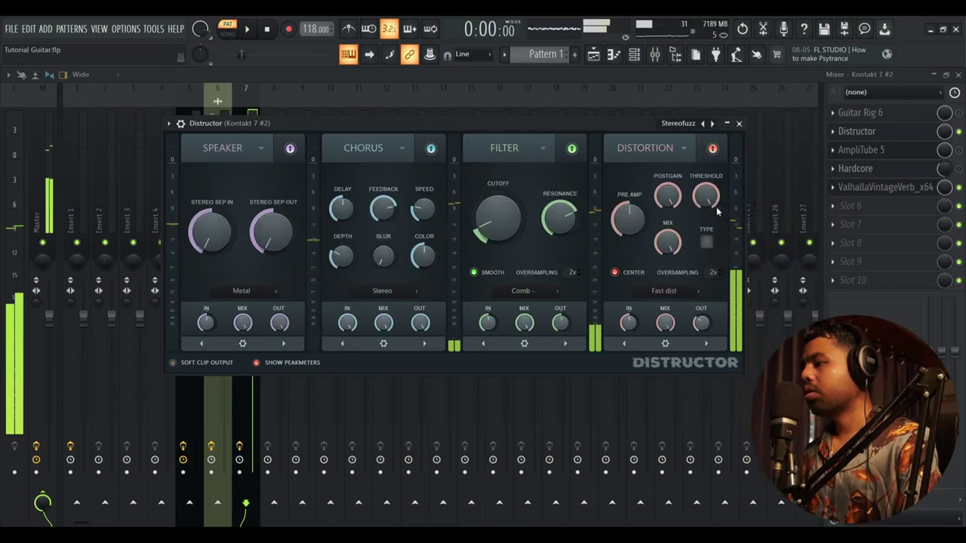
# - Bypass Distructor, enable AmpliTube 5 with the 80's Hi Gain preset, and listen with its mix level at about 27%
pyautogui.click(959, 132)
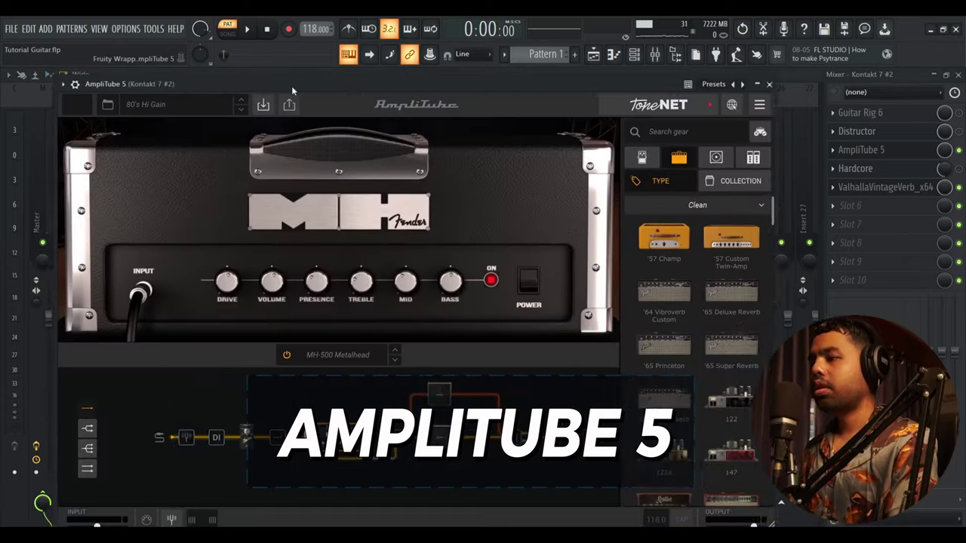
pyautogui.moveTo(291, 86); pyautogui.dragTo(363, 90)
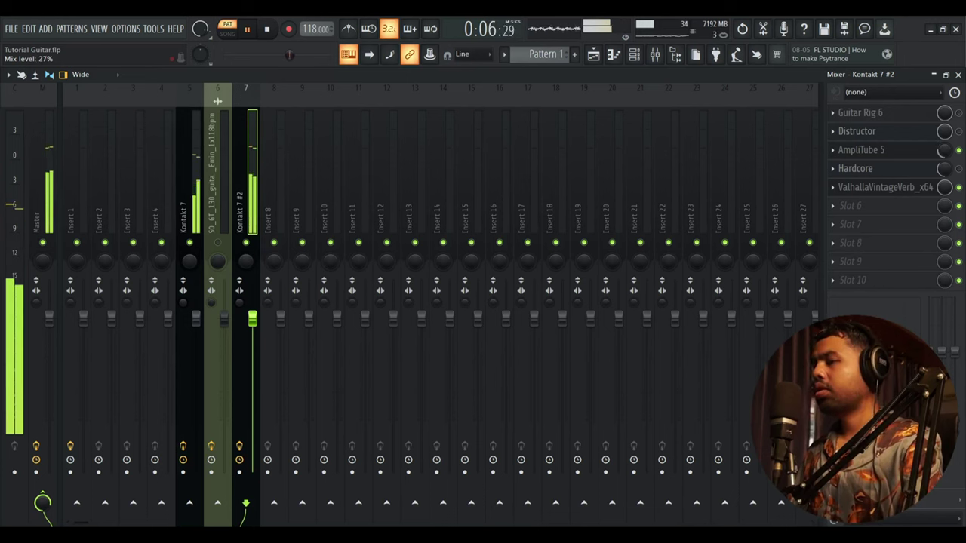
pyautogui.press('space')
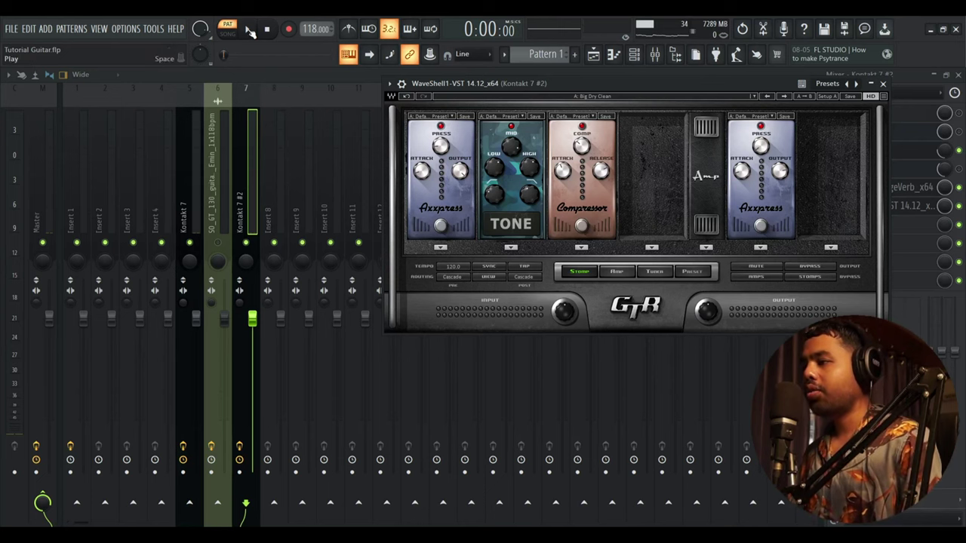
# - Audition the lead through GTR's Big Dry Clean preset, and load and play the CleanTrem preset for comparison
pyautogui.click(250, 31)
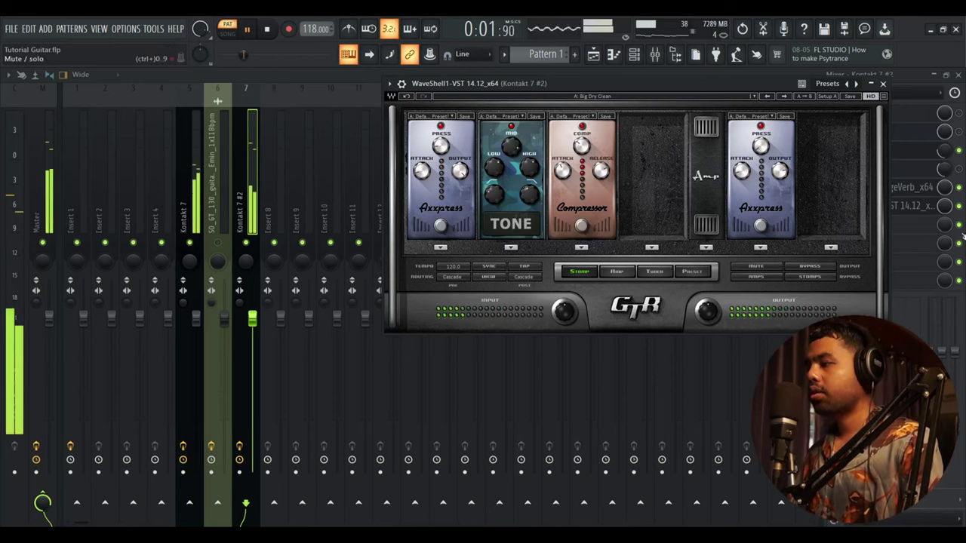
pyautogui.click(268, 30)
pyautogui.click(784, 96)
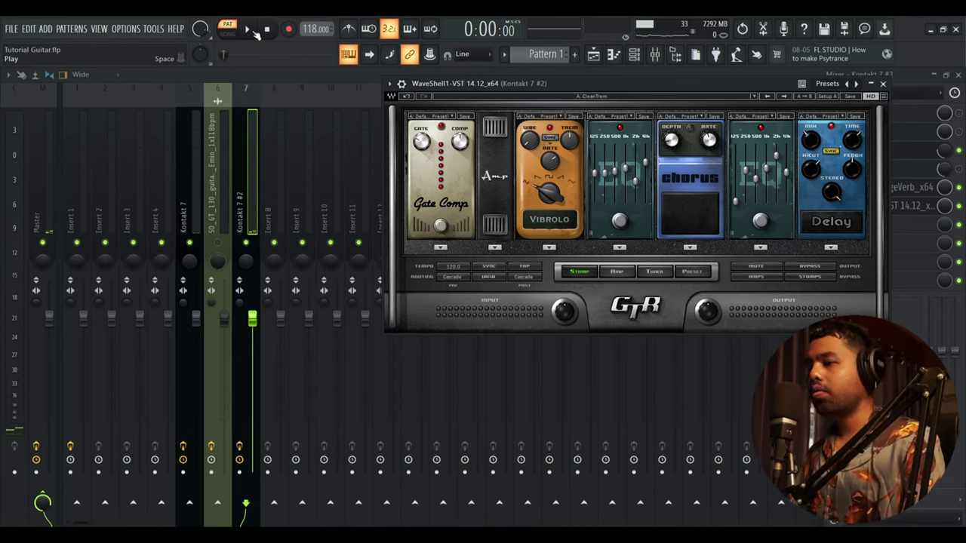
pyautogui.click(249, 30)
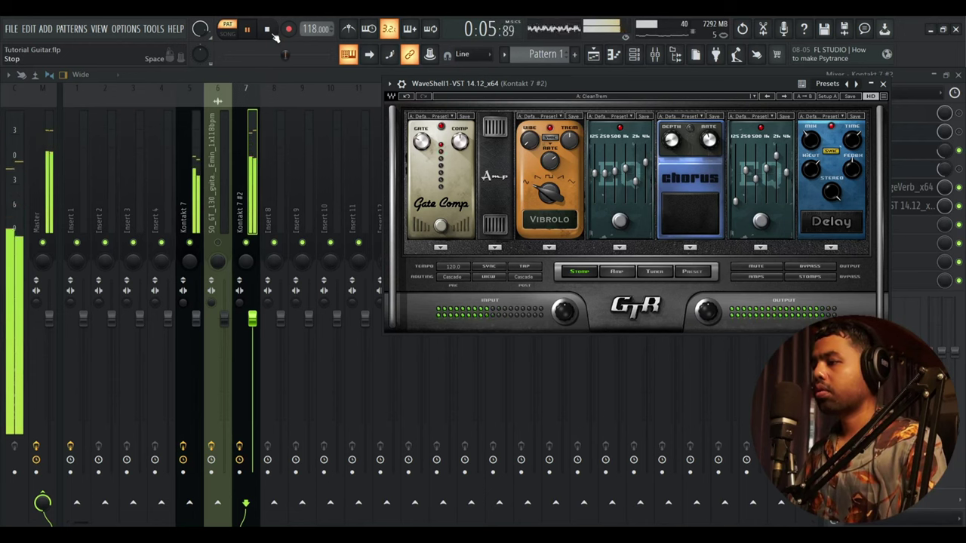
pyautogui.click(273, 34)
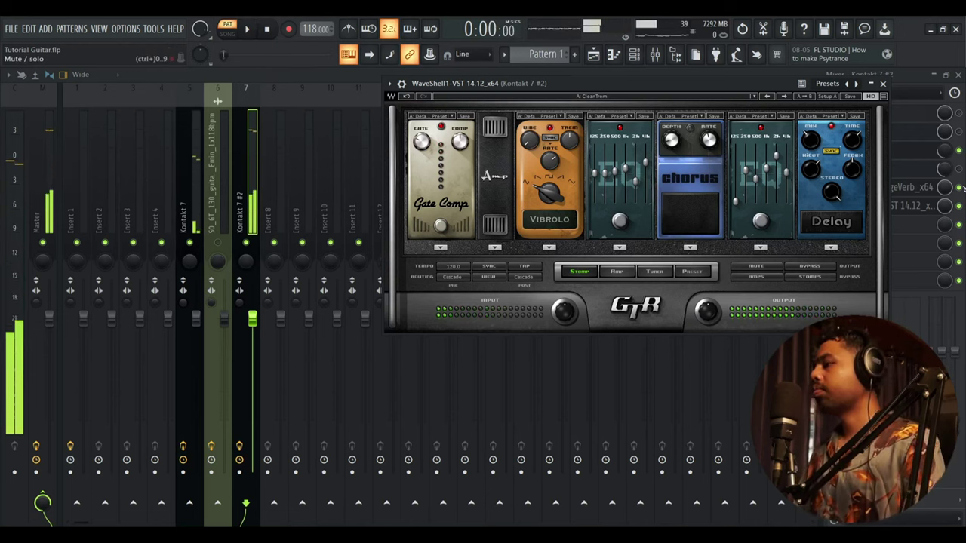